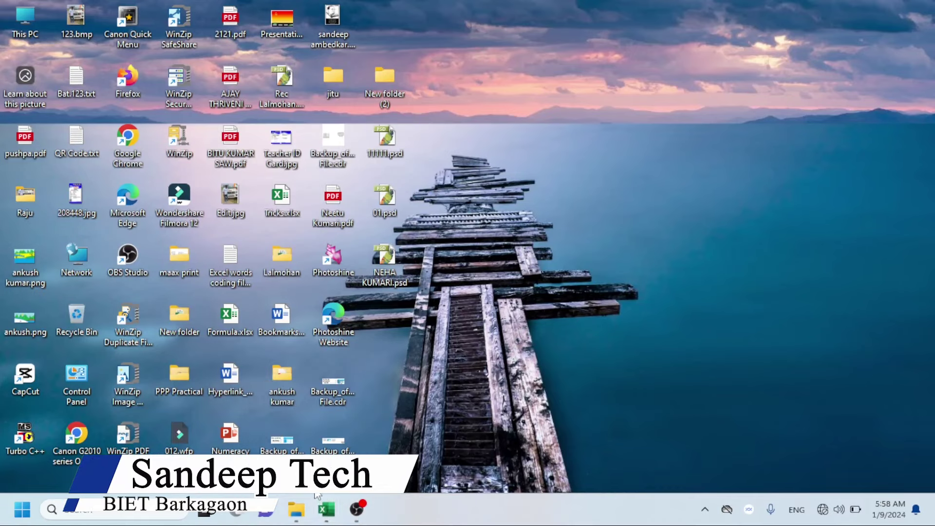
Step: Bring the Commission Table.xlsx workbook window up from the Excel taskbar icon
click(325, 509)
click(410, 337)
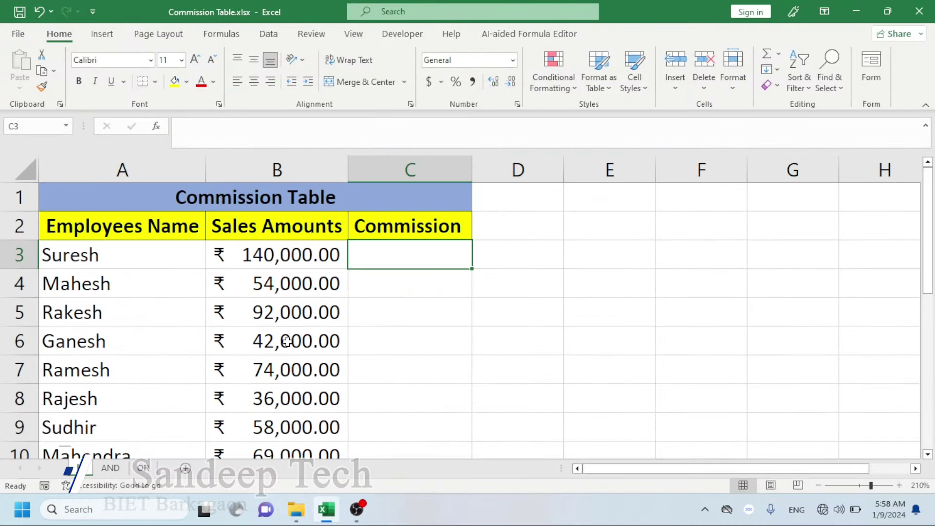
ctrl+scroll(396, 286, up, 2)
ctrl+scroll(433, 298, up, 1)
scroll(433, 298, up, 1)
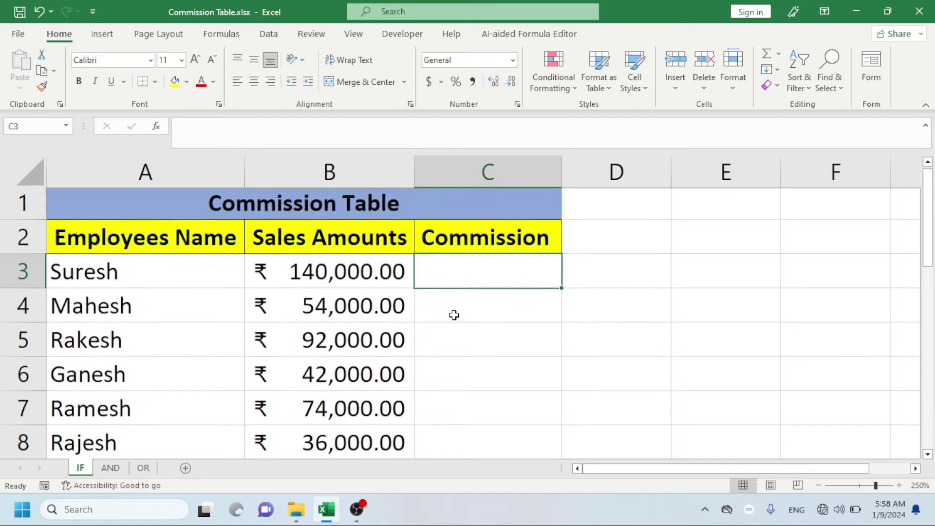
click(109, 468)
click(352, 345)
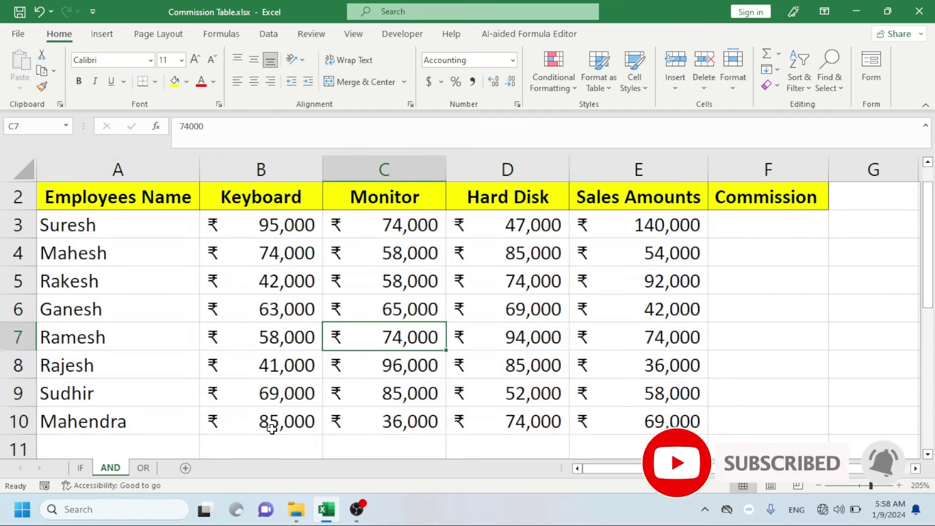
click(143, 469)
click(78, 469)
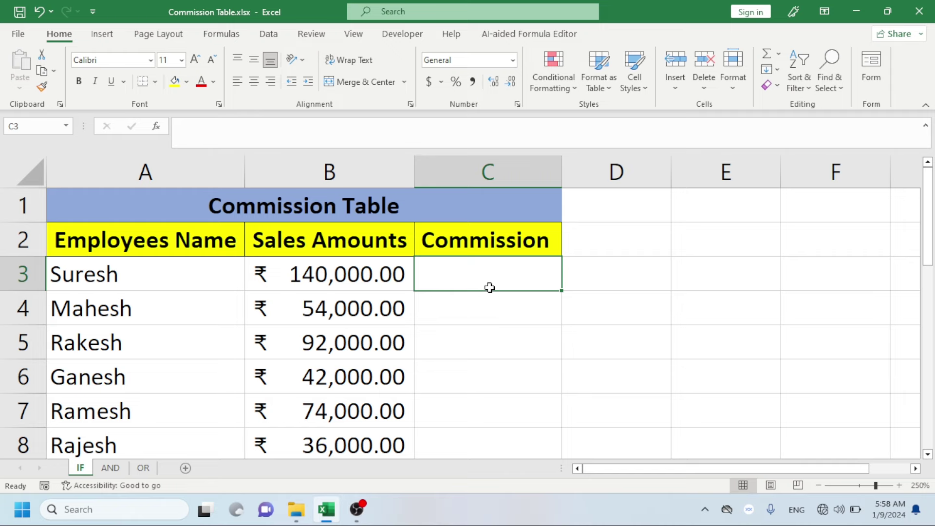
Step: Apply All Borders to the employee sales table A3:C10
ctrl+scroll(489, 288, up, 1)
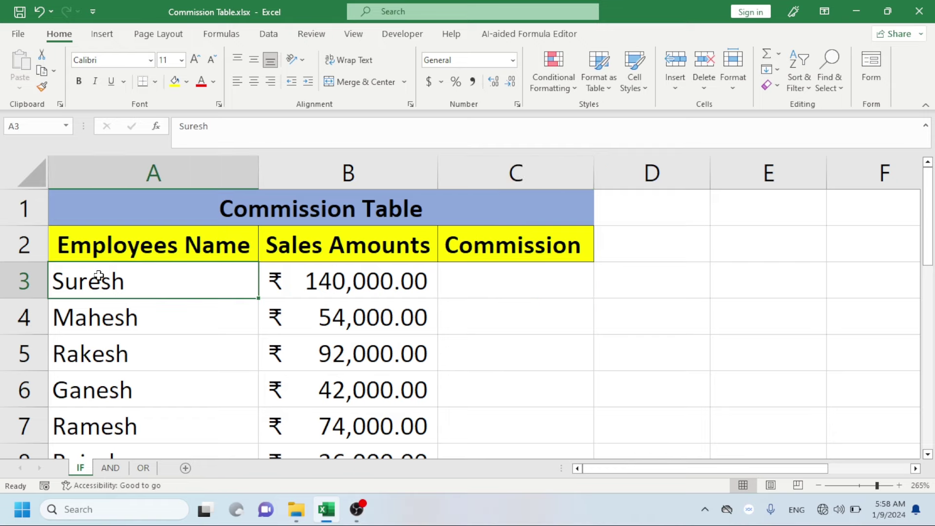
mouse_move(100, 272)
mouse_down()
mouse_move(763, 353)
mouse_move(545, 439)
mouse_up()
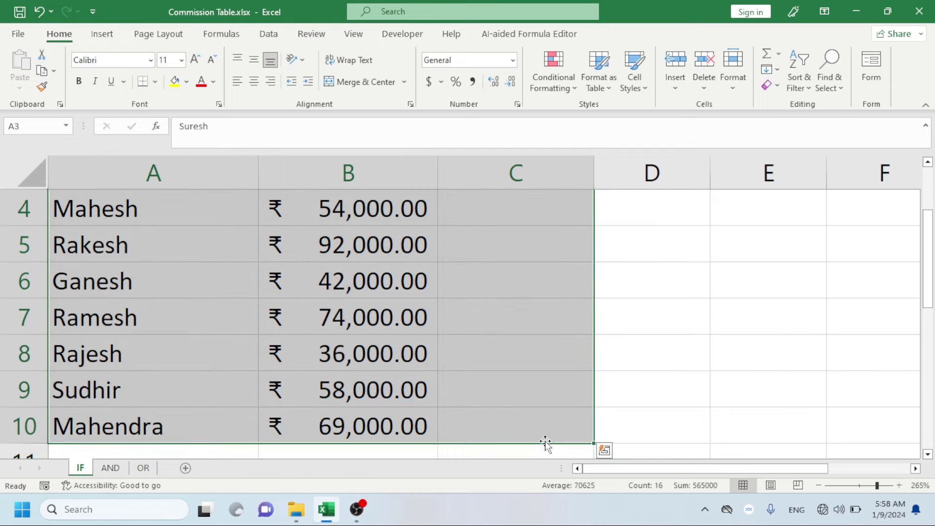
click(155, 81)
click(207, 218)
scroll(350, 297, up, 1)
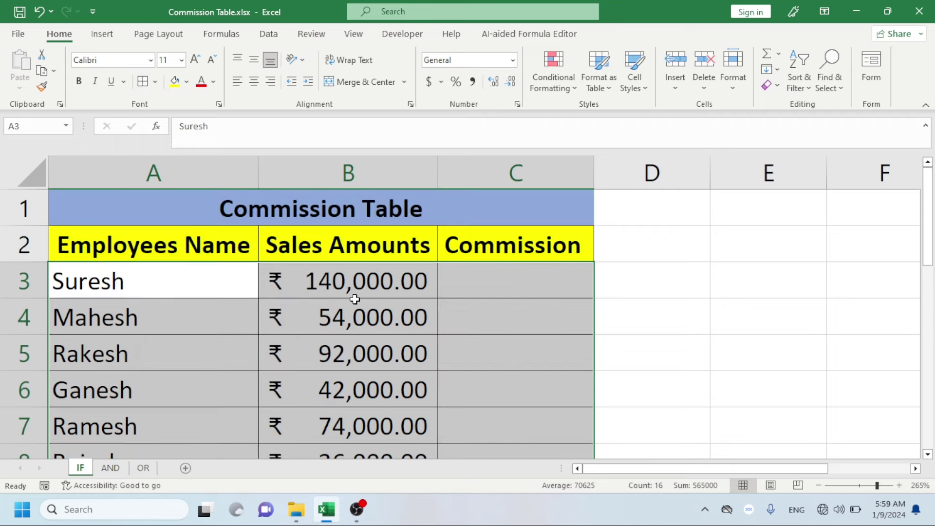
Step: Widen column C so the Commission heading fits
click(497, 307)
click(506, 292)
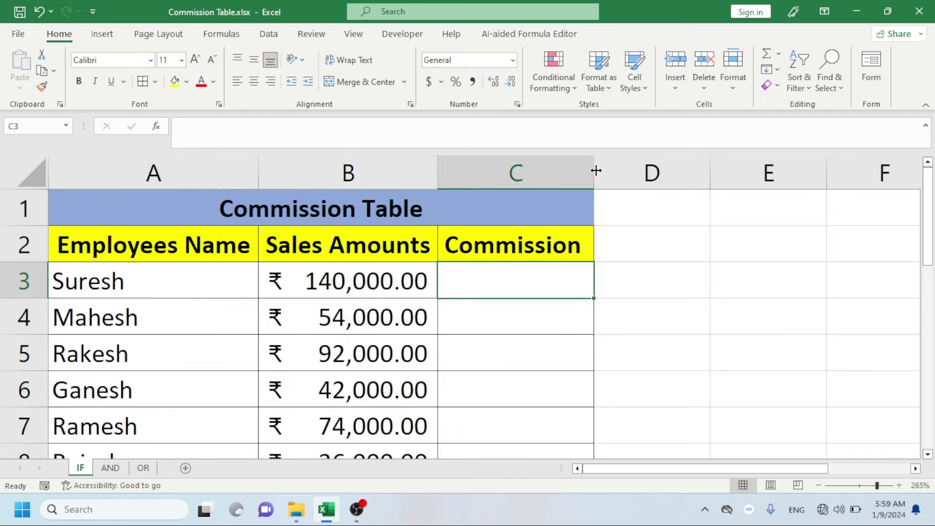
drag(594, 173, 649, 174)
ctrl+scroll(465, 327, up, 1)
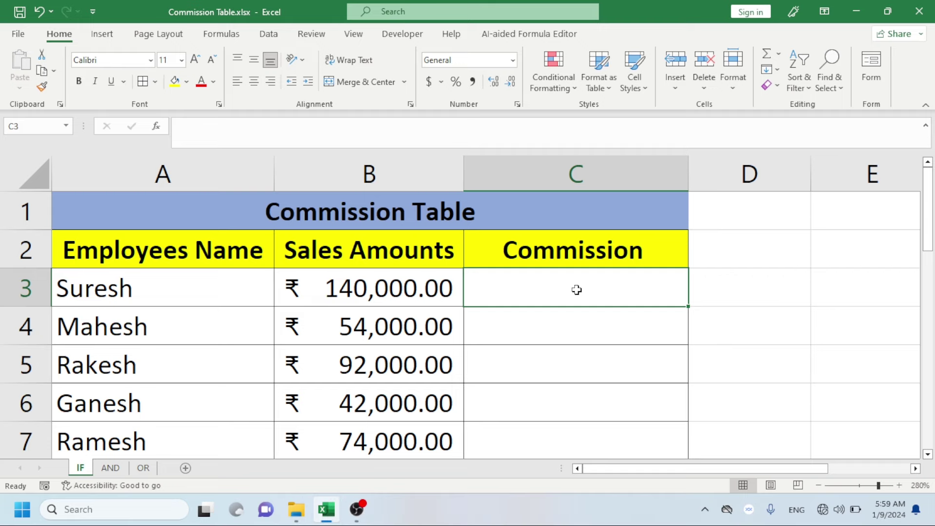
Step: Enter =IF(B3>=100000,B3*5%,"Work Hard") in C3, which returns 7000
text(=IF)
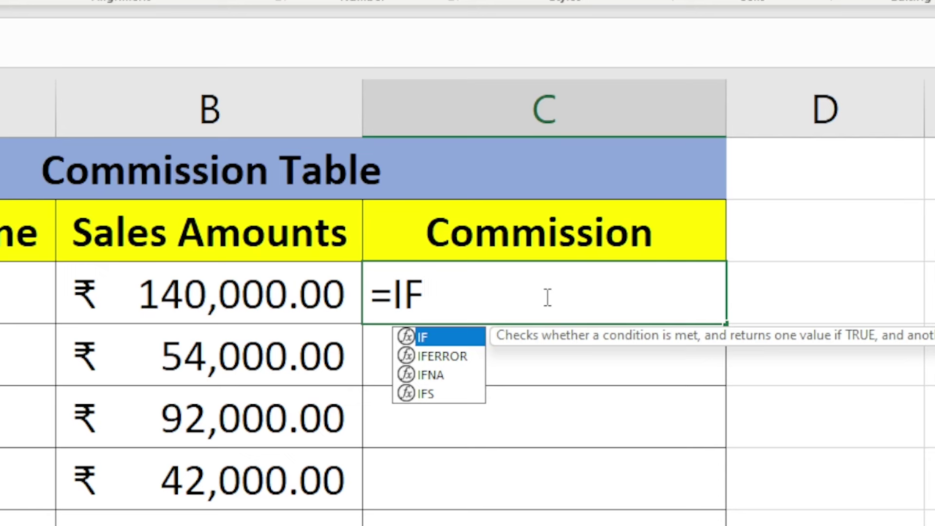
text(()
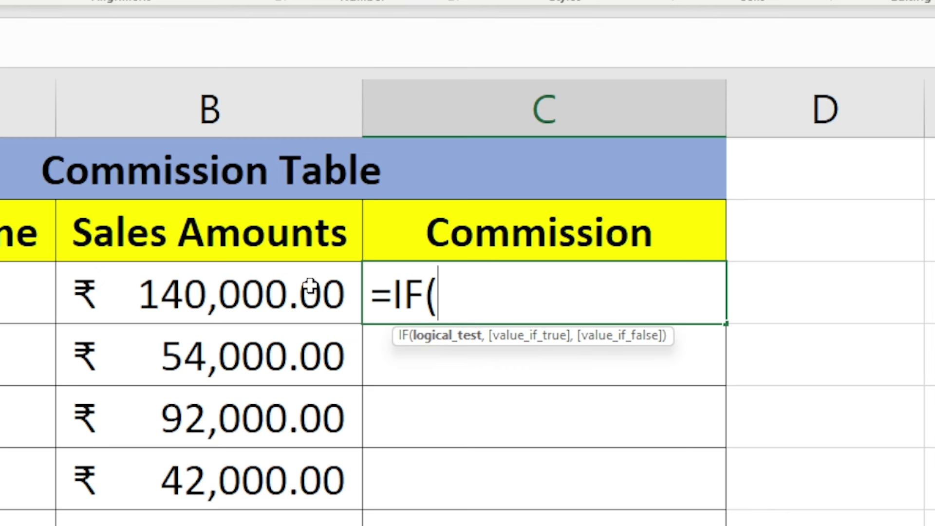
click(275, 302)
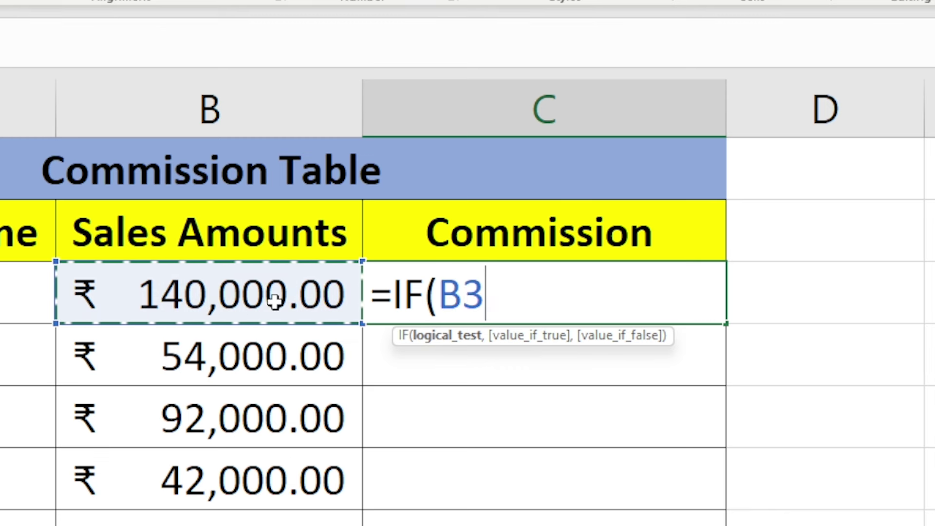
text(>=)
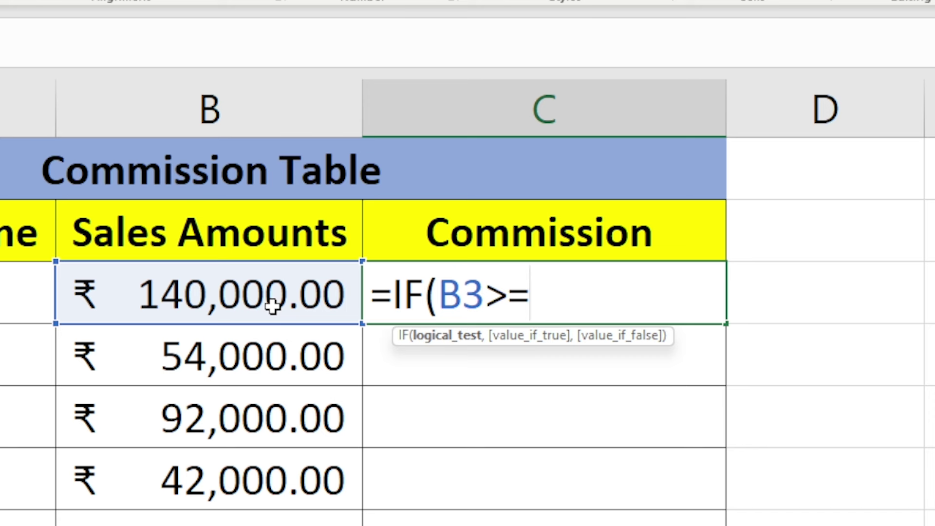
text(1)
text(00000)
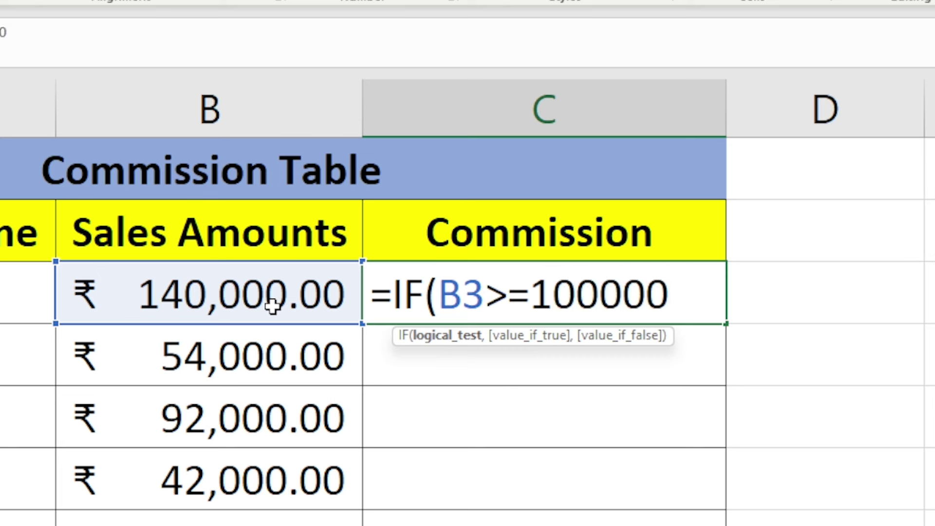
text(,)
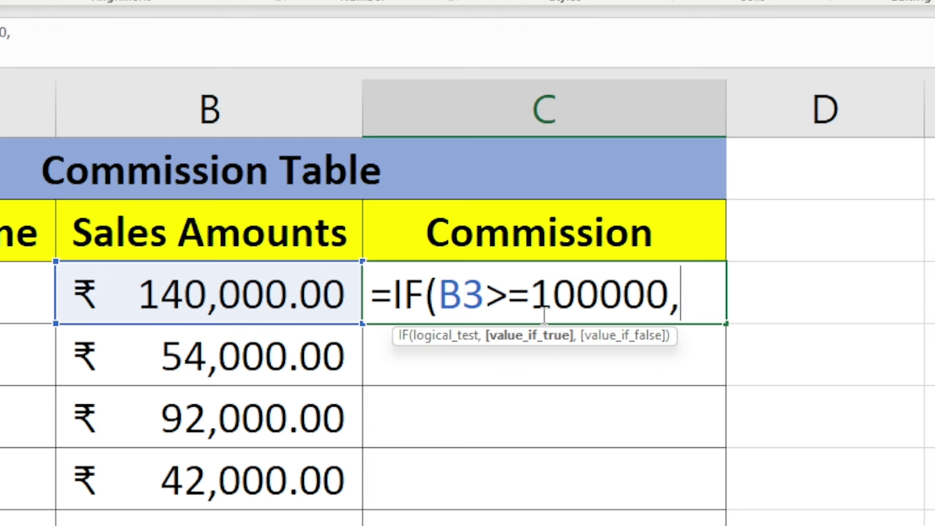
click(110, 276)
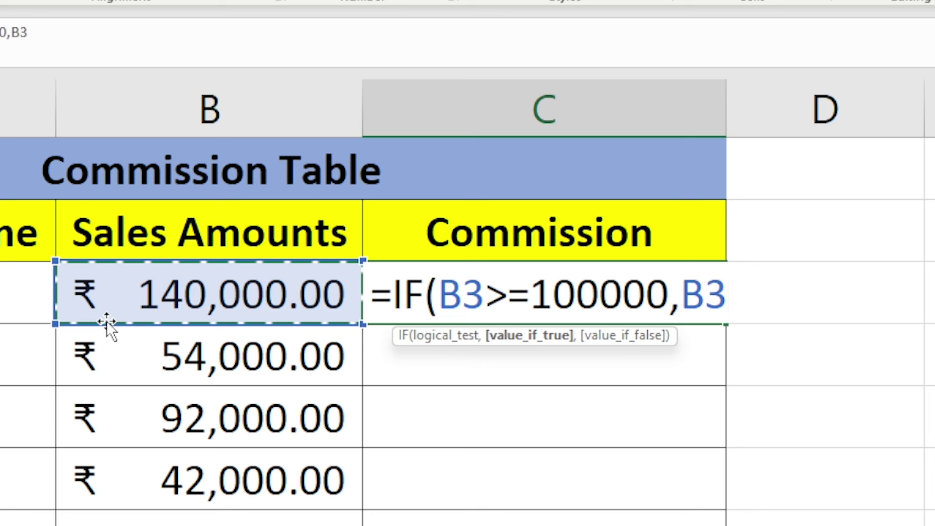
text(*)
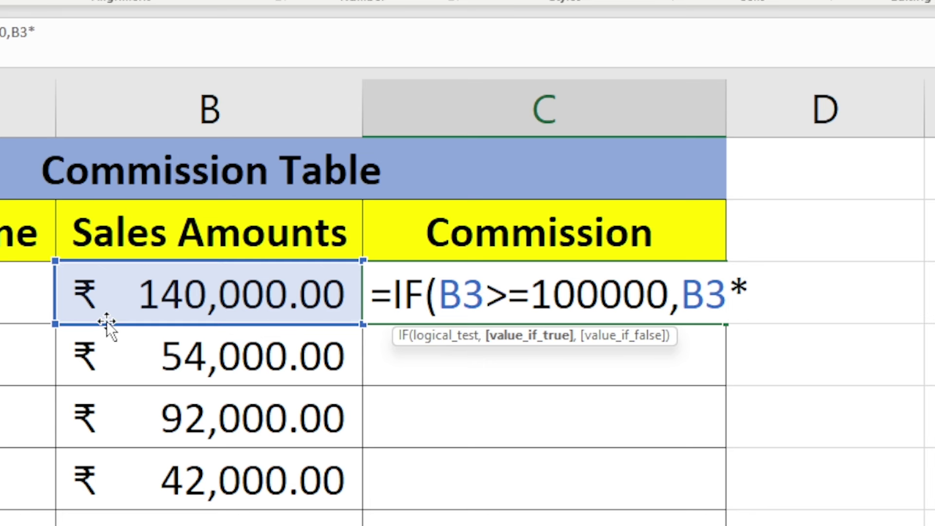
text(5)
text(%)
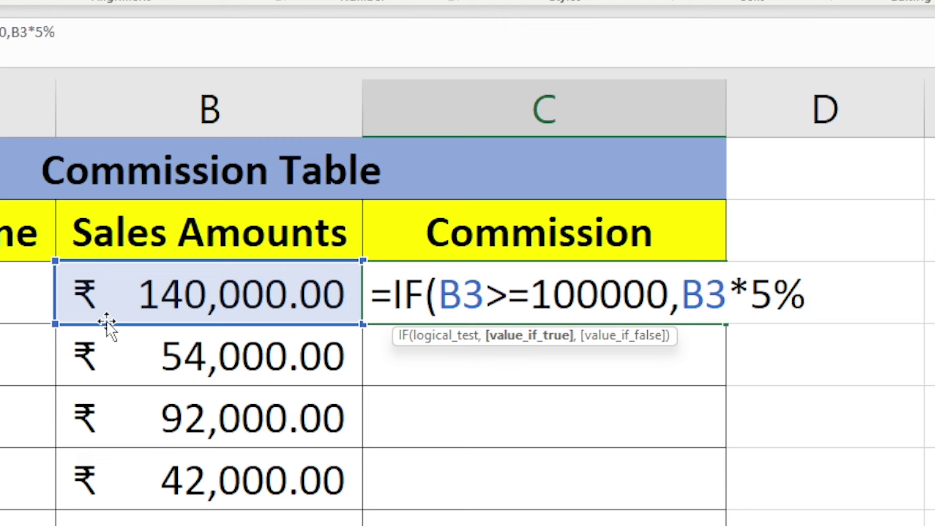
text(,)
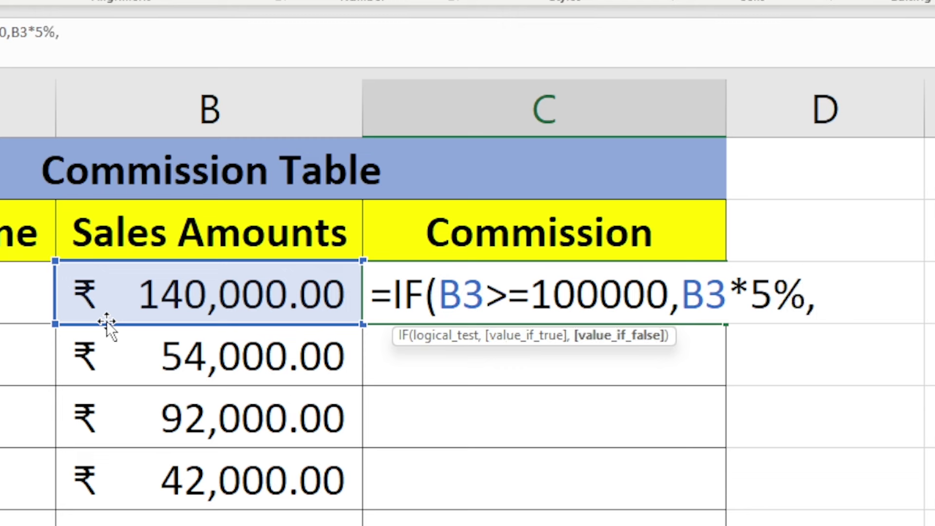
text(")
text(wOR)
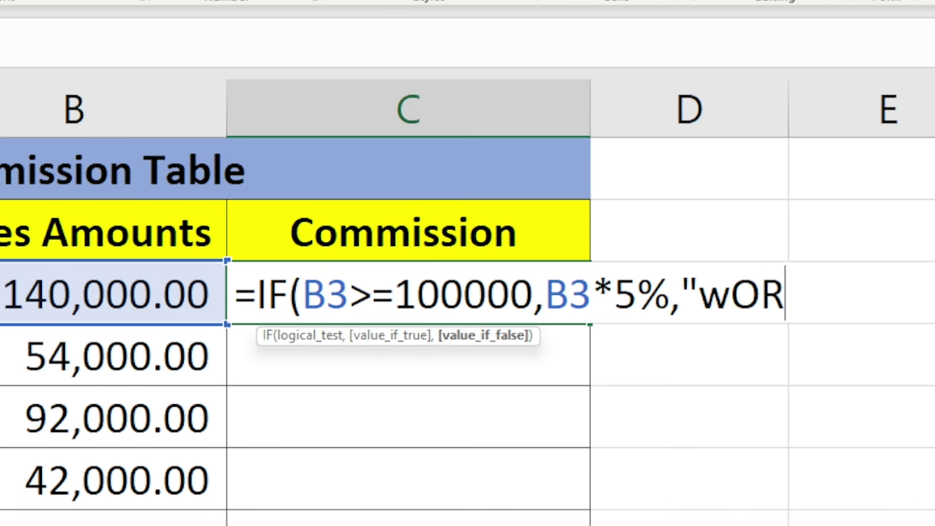
text(k Hard)
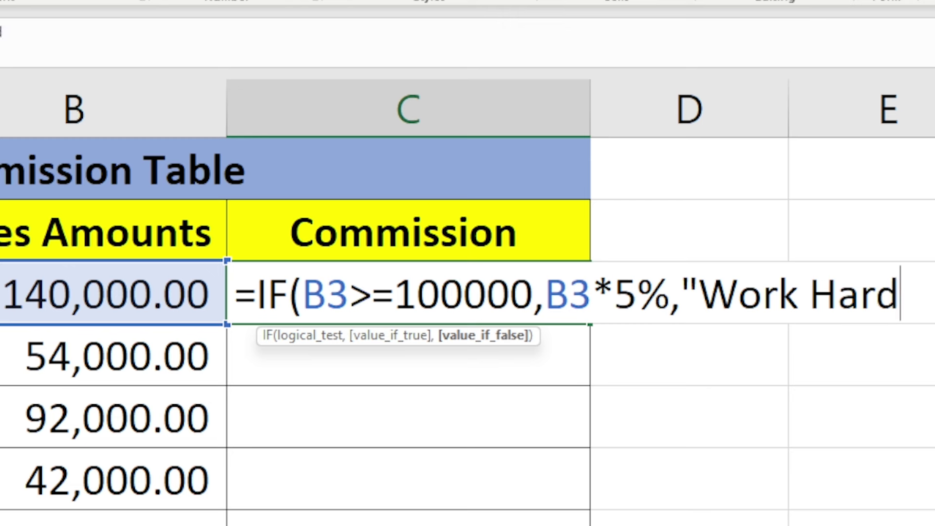
text(")
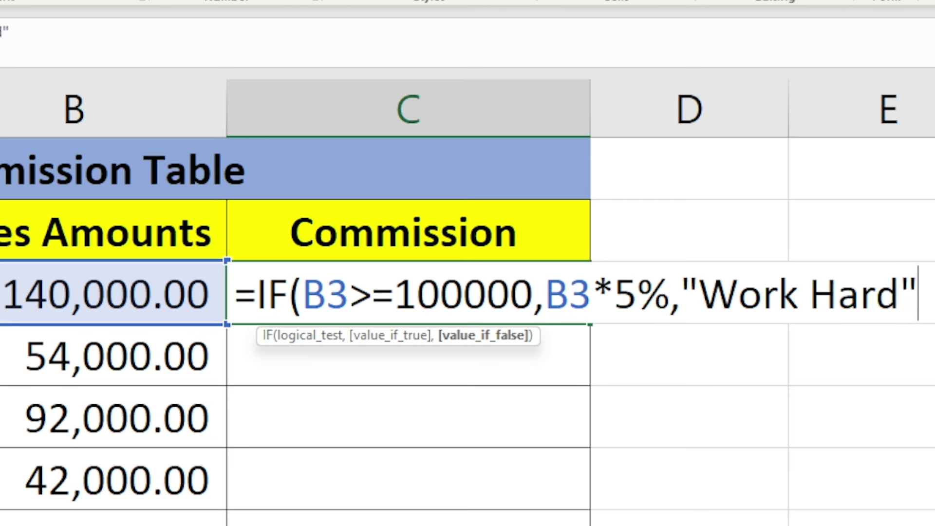
text())
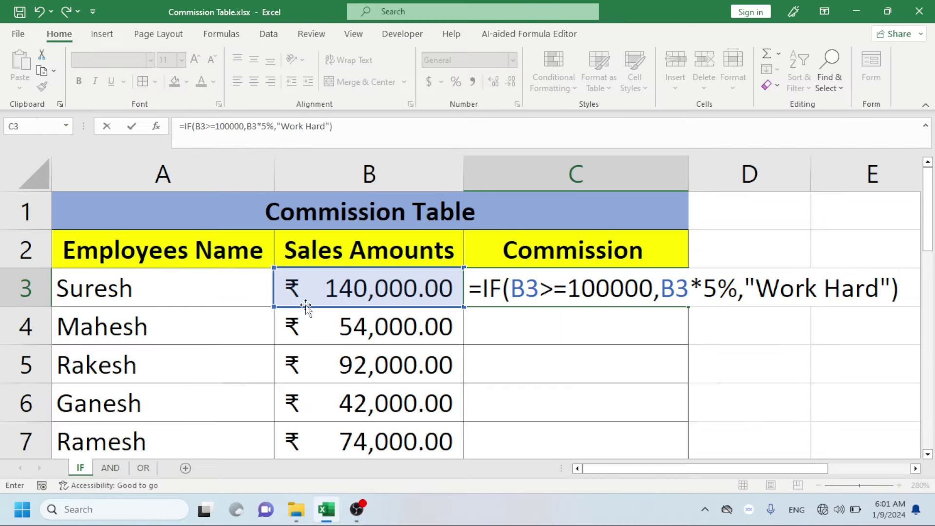
key(Return)
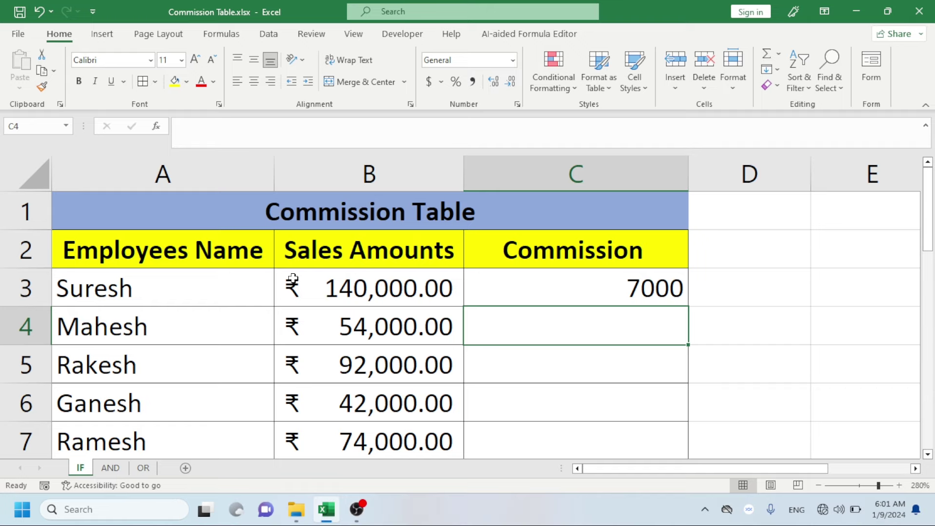
Step: Fill C3's commission formula down the Commission column, giving Work Hard for the other rows
click(312, 283)
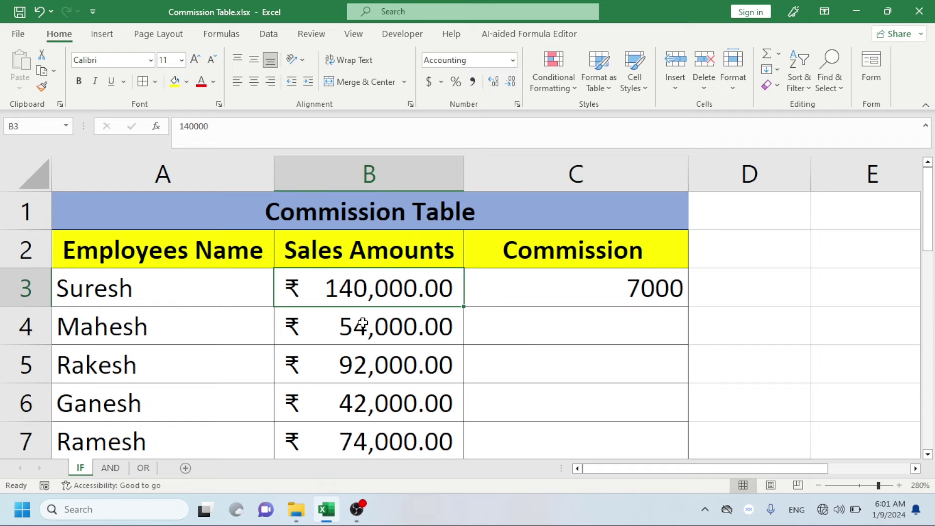
ctrl+scroll(366, 331, down, 3)
ctrl+scroll(364, 321, down, 1)
ctrl+scroll(358, 293, down, 2)
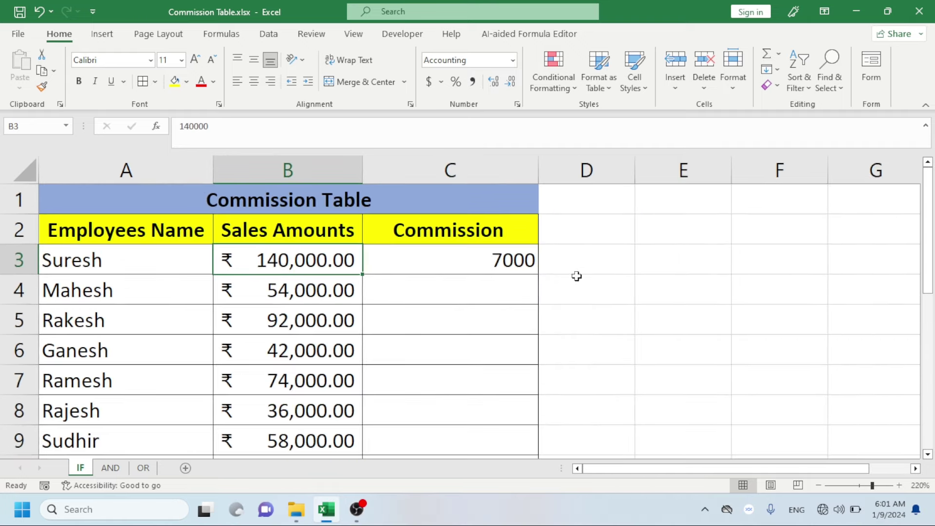
click(512, 261)
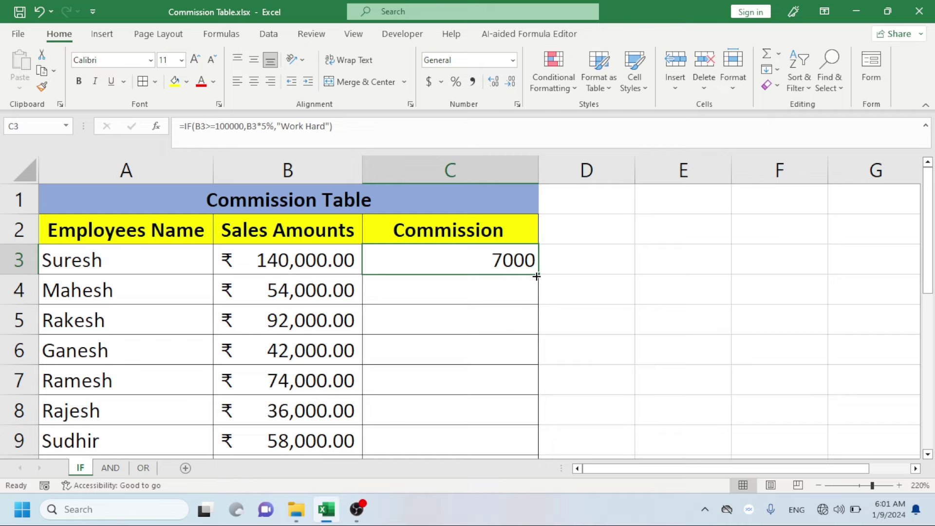
mouse_move(540, 277)
mouse_down()
mouse_move(546, 507)
mouse_move(528, 324)
mouse_up()
scroll(517, 341, up, 2)
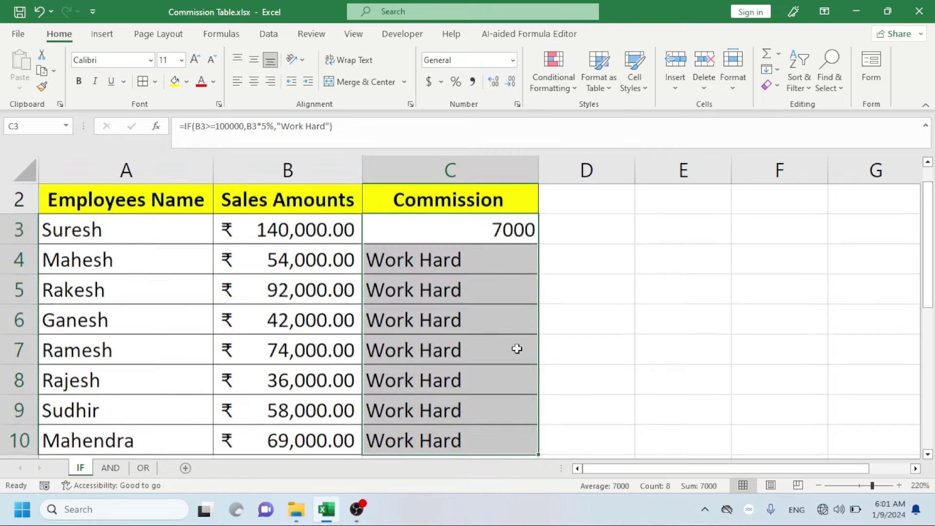
scroll(518, 349, up, 1)
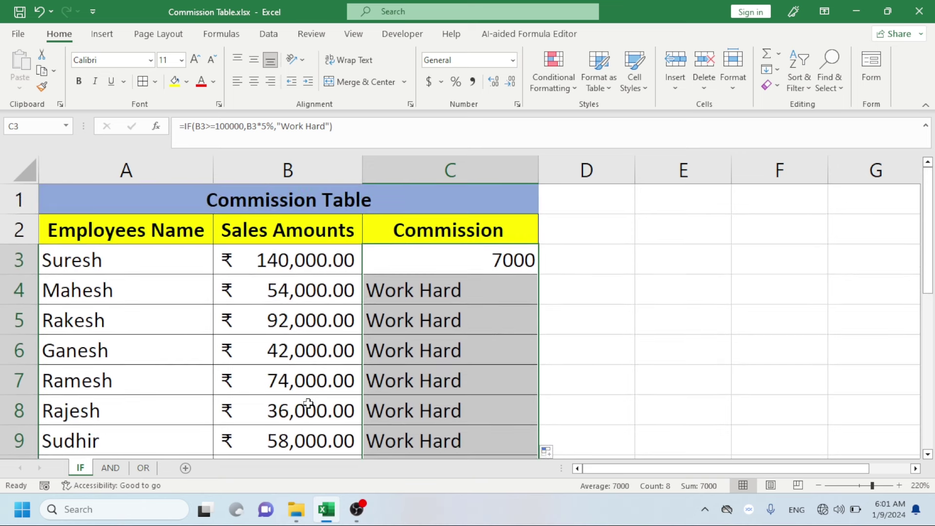
Step: Change Rakesh's sales in B5 to 1020000 so his commission becomes 51000
click(257, 325)
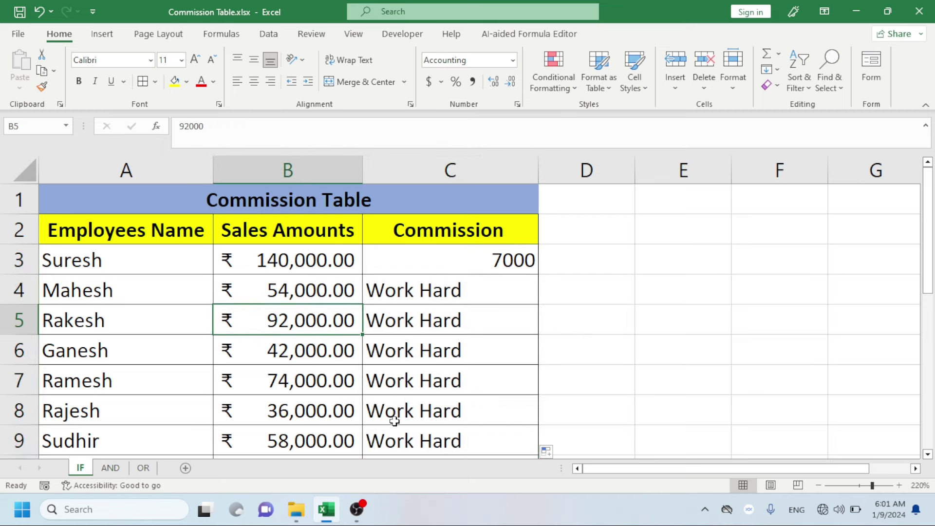
text(102)
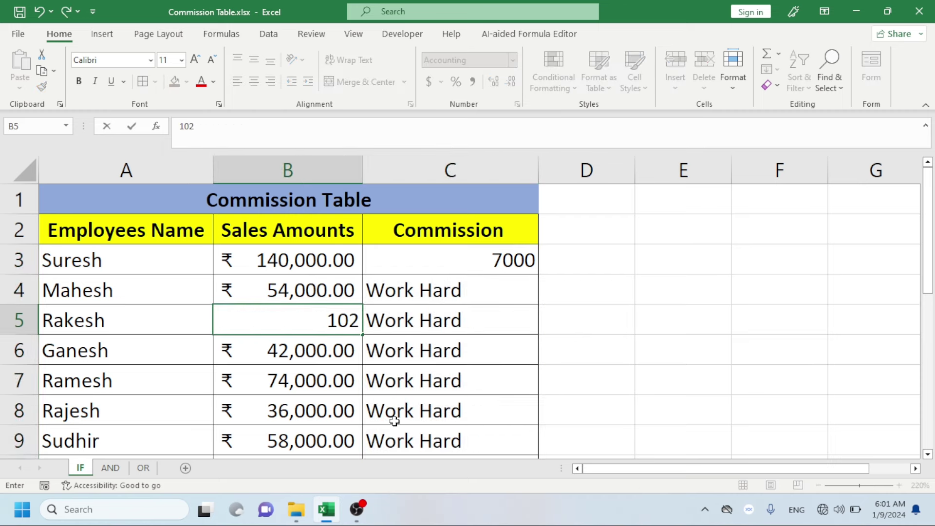
text(0000)
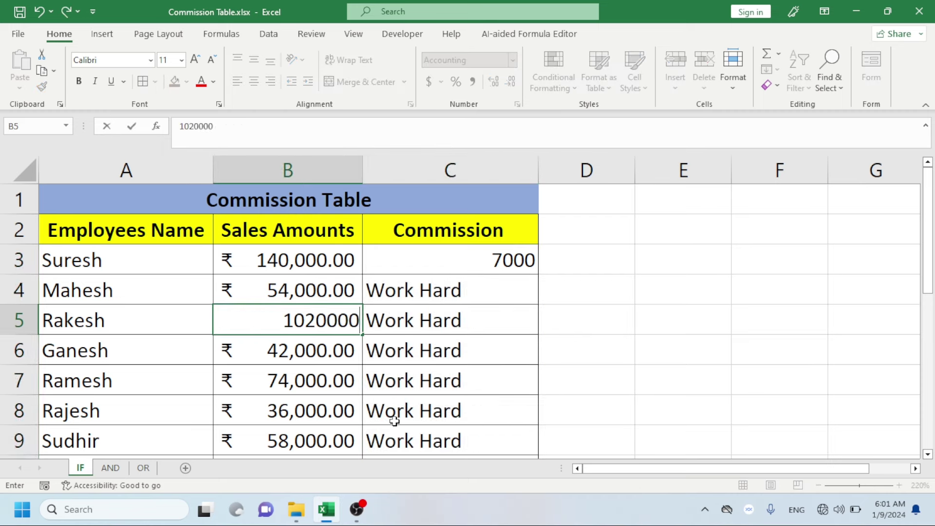
key(Return)
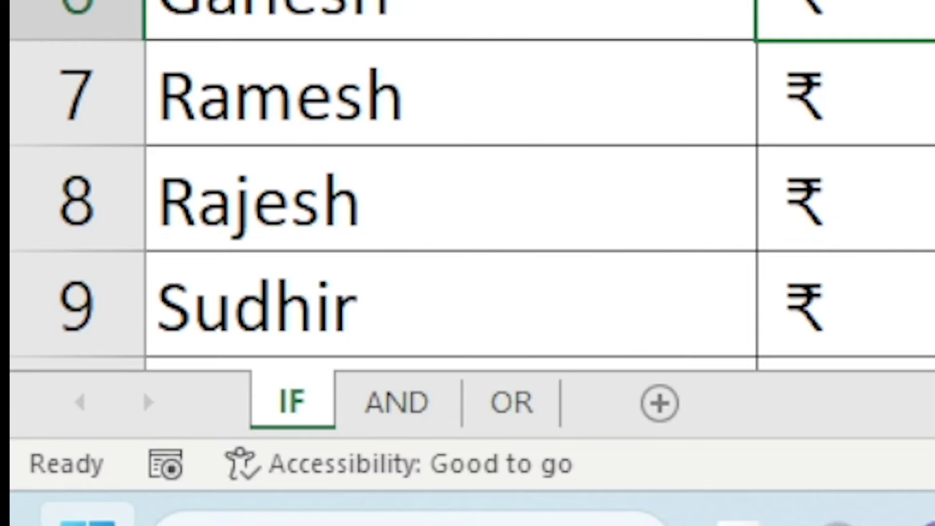
Step: Switch to the AND sheet and highlight its empty Commission cells F3:F10
click(418, 414)
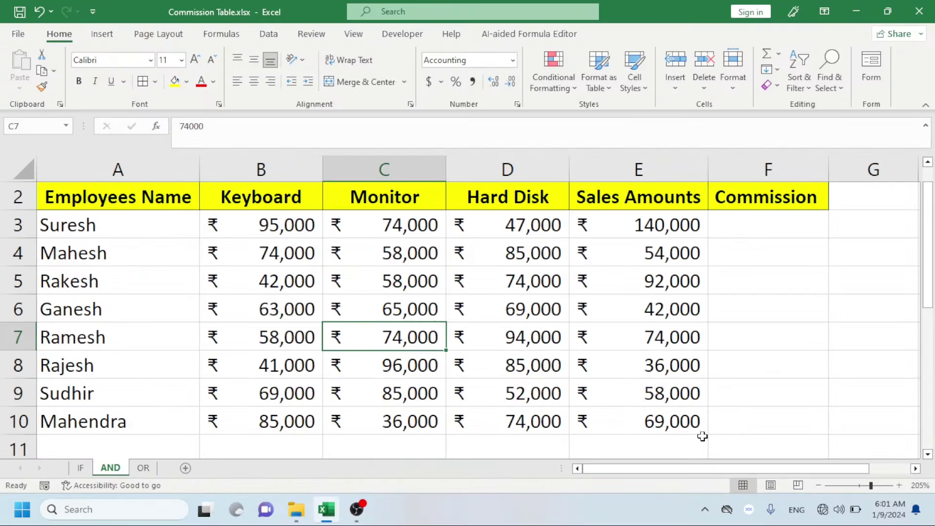
click(762, 227)
drag(762, 227, 739, 431)
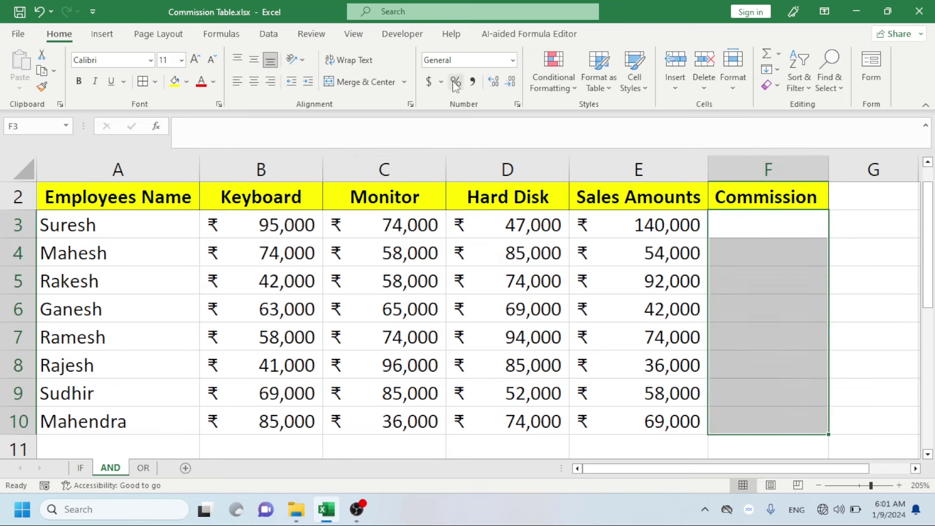
click(726, 217)
ctrl+scroll(755, 243, up, 1)
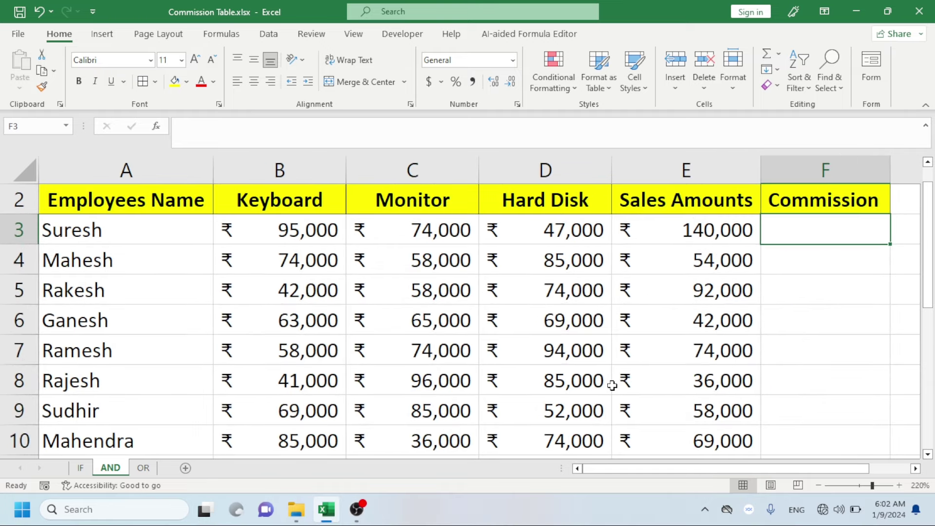
Step: Point out the Keyboard, Monitor and Hard Disk columns and Suresh's 95,000 Keyboard sale
click(271, 210)
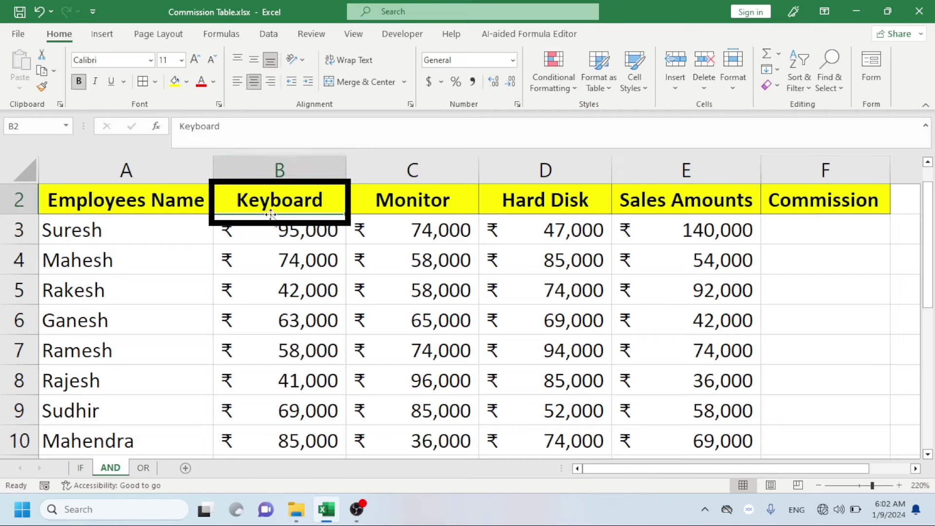
click(383, 197)
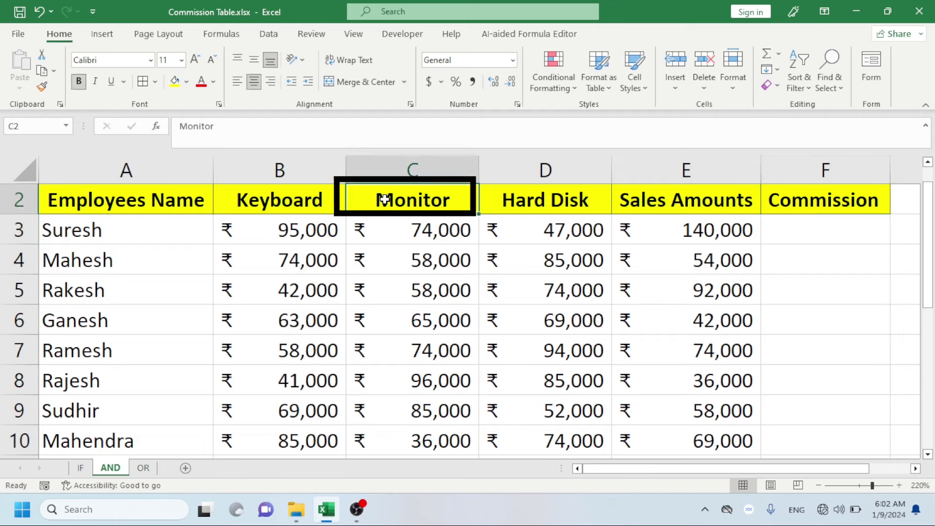
click(541, 207)
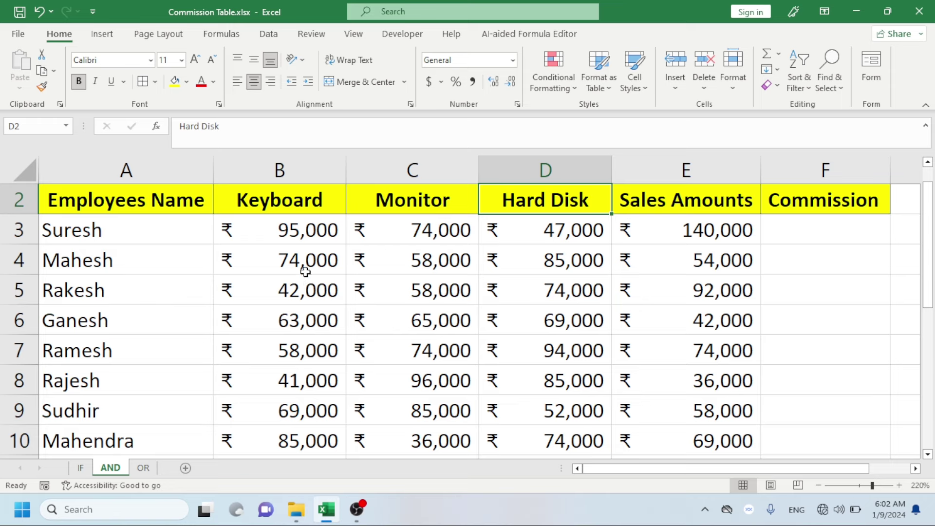
click(298, 240)
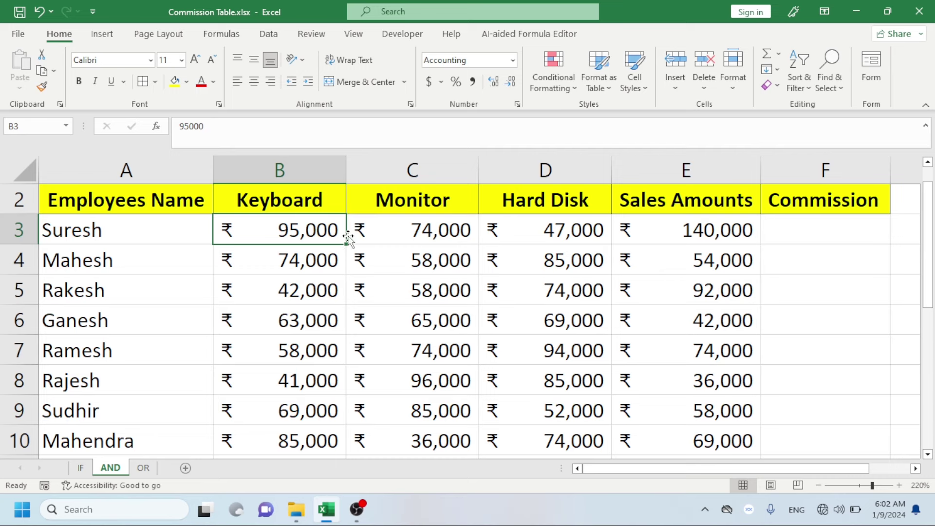
click(792, 226)
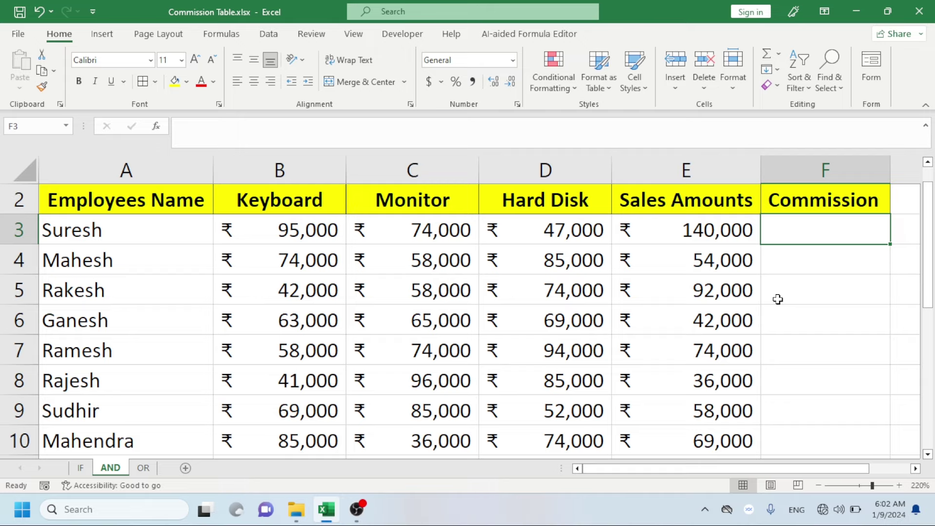
Step: Start F3's formula as =IF(AND(B3>=50000,C3>=50000,D3>=50000), referencing the three product cells
ctrl+scroll(780, 204, down, 1)
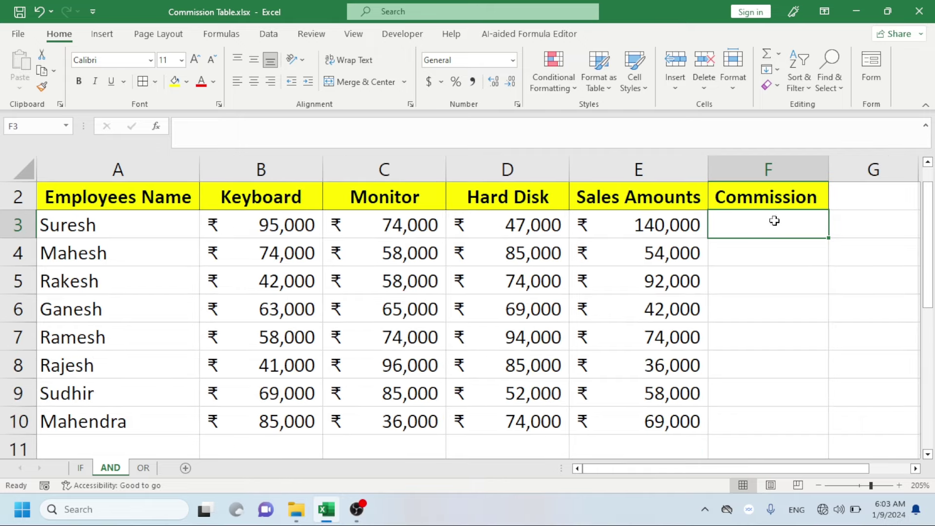
ctrl+scroll(772, 217, down, 1)
ctrl+scroll(804, 276, down, 1)
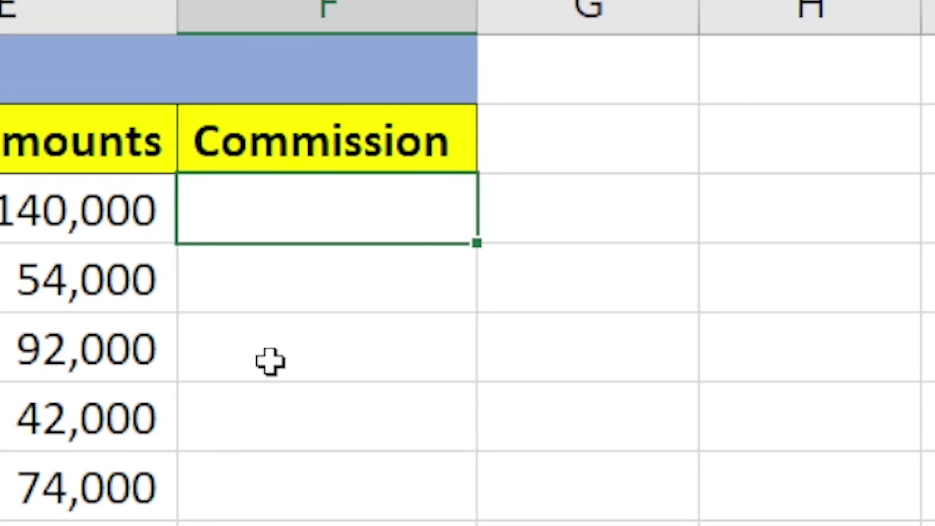
text(=if)
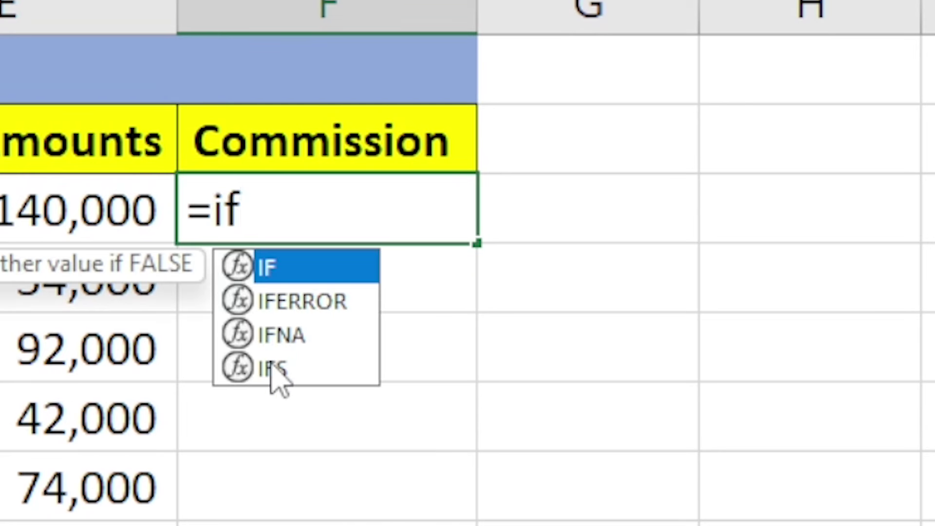
key(Tab)
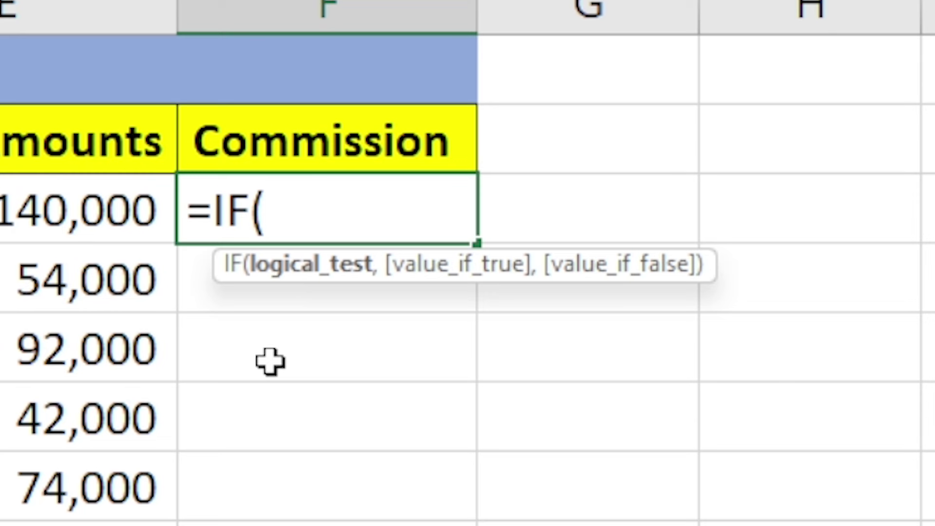
text(AND)
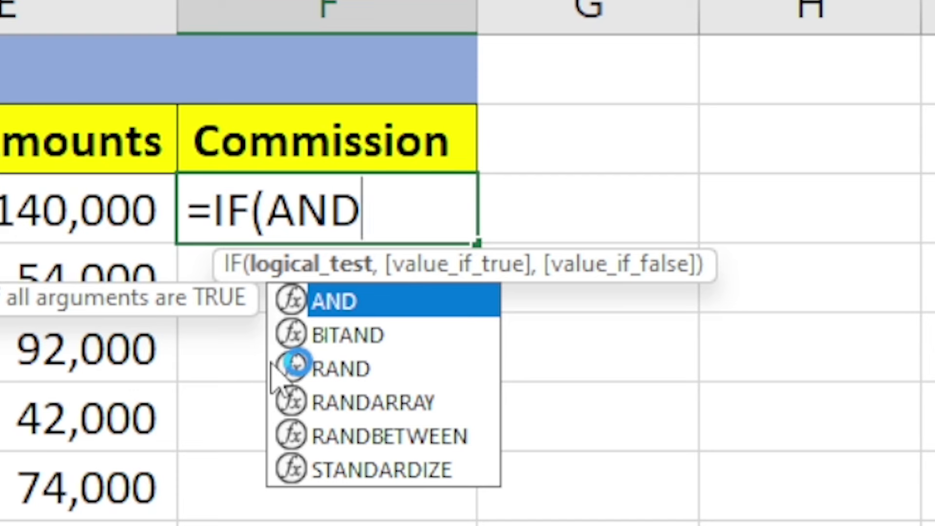
text(()
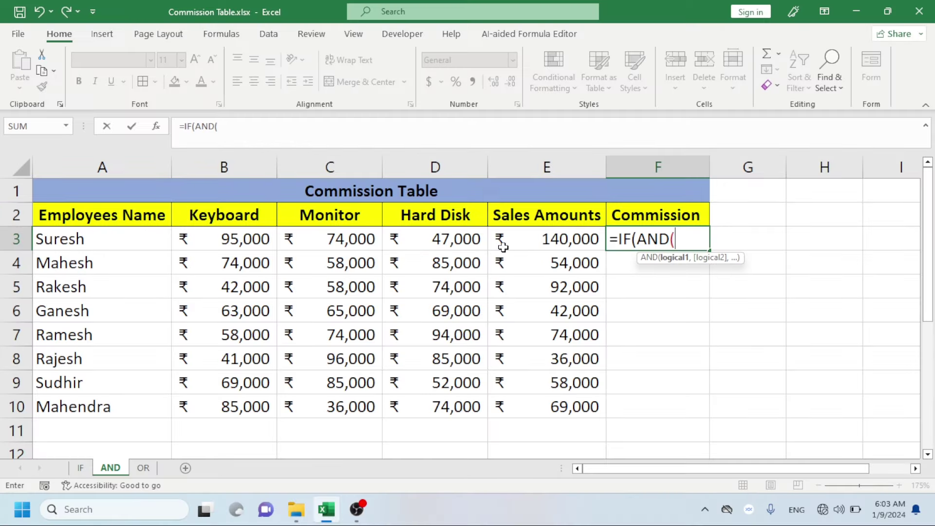
click(243, 234)
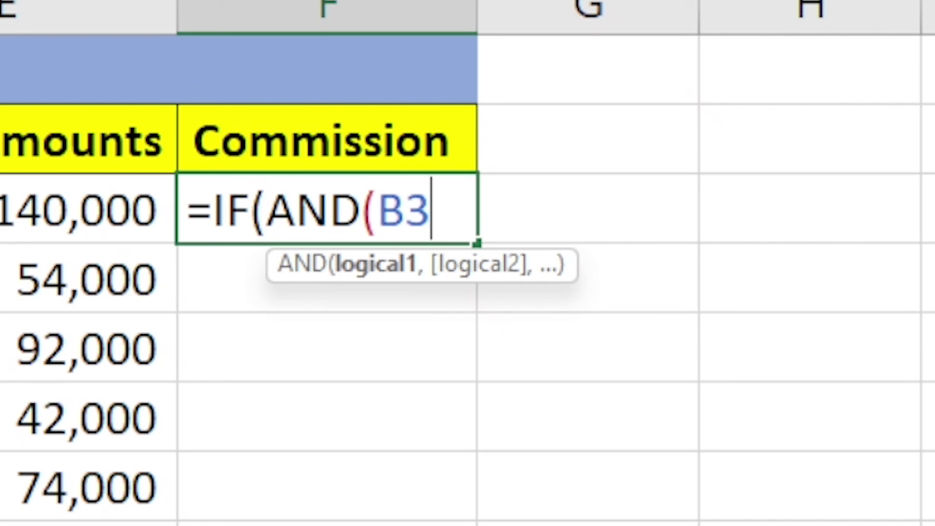
text(>=)
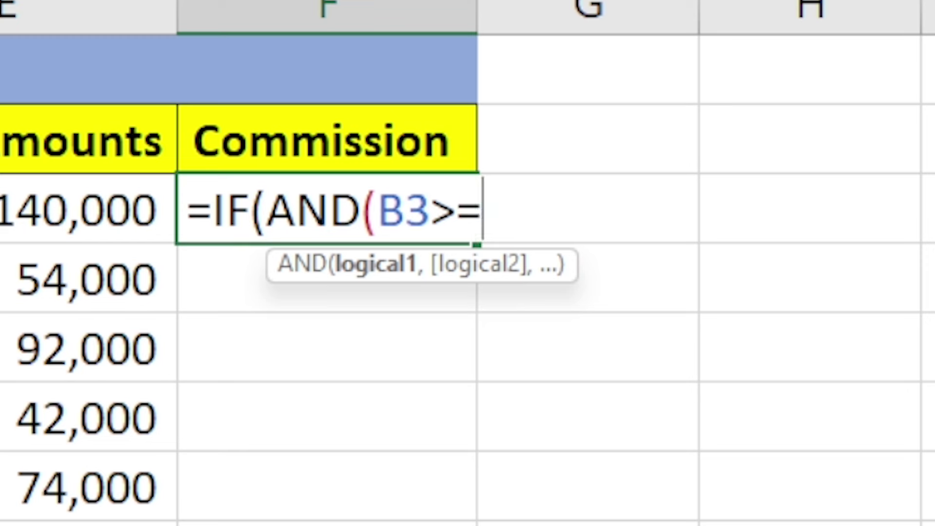
text(5000)
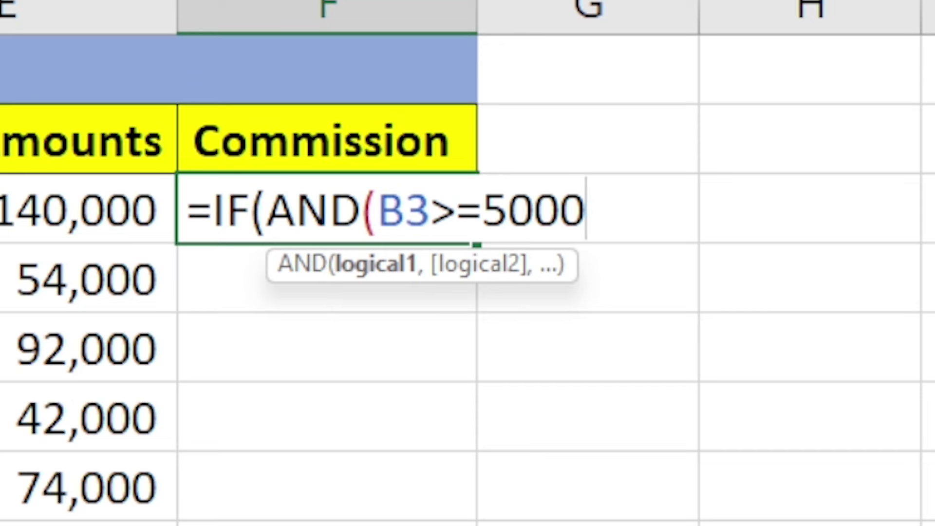
text(0)
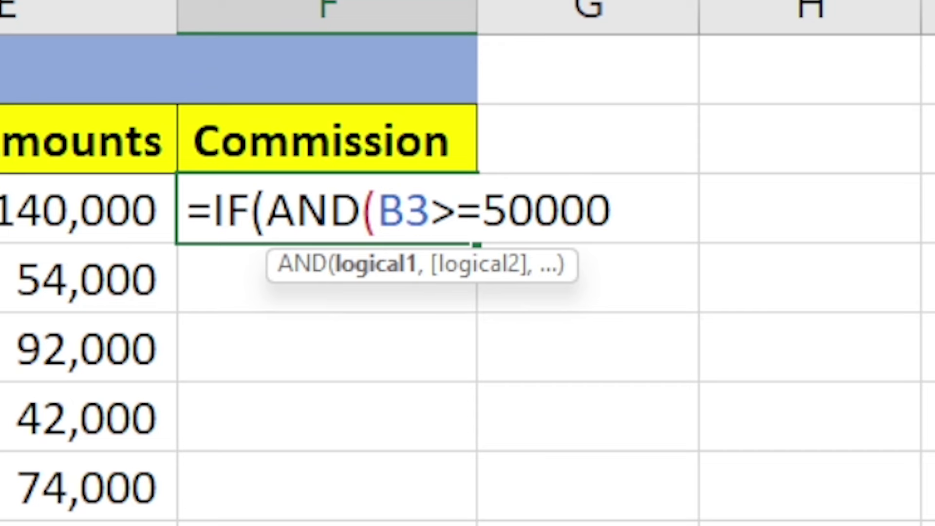
text(,)
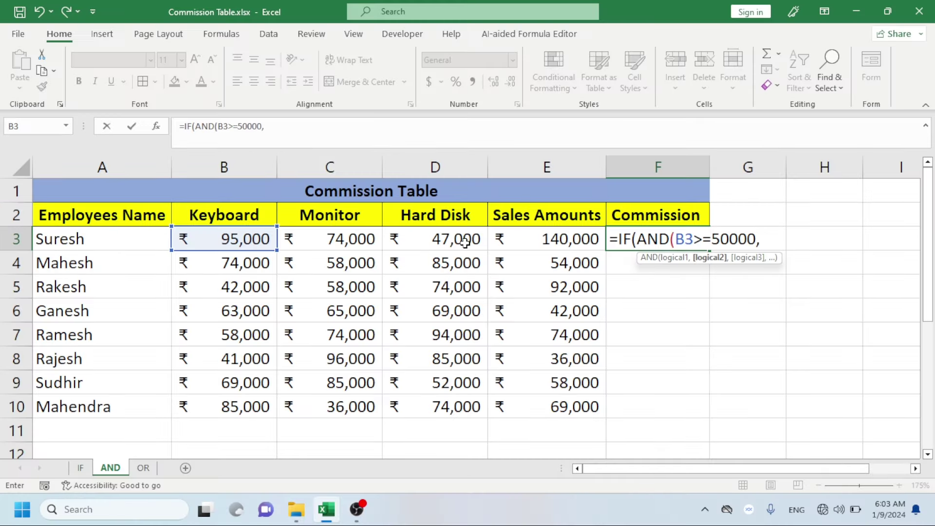
click(331, 242)
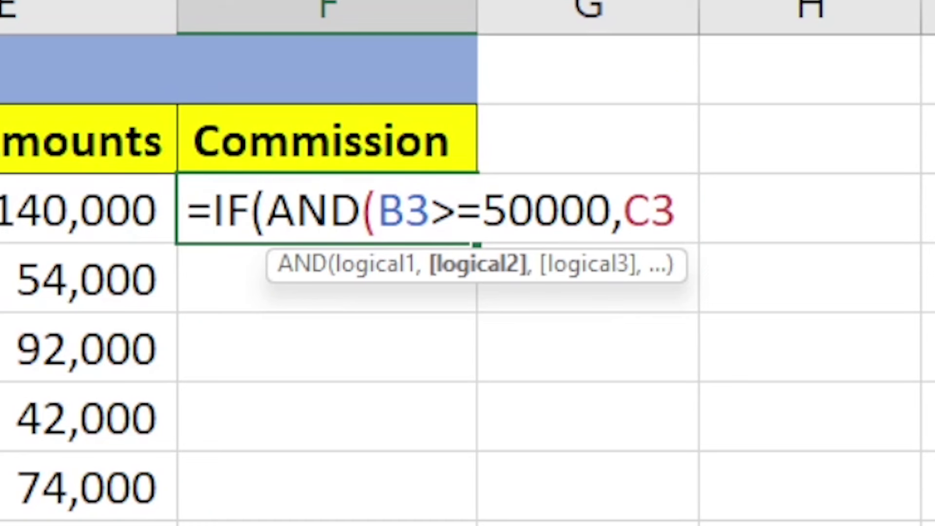
text(>=)
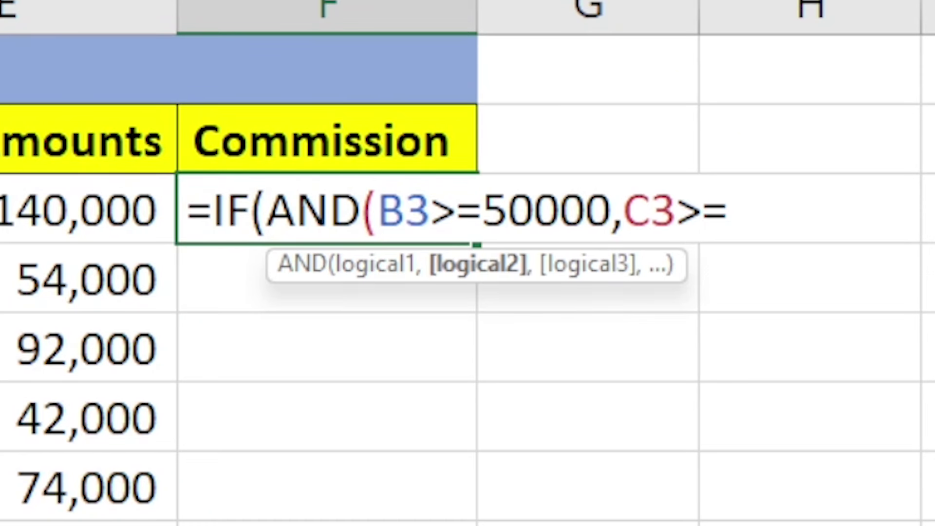
text(50000)
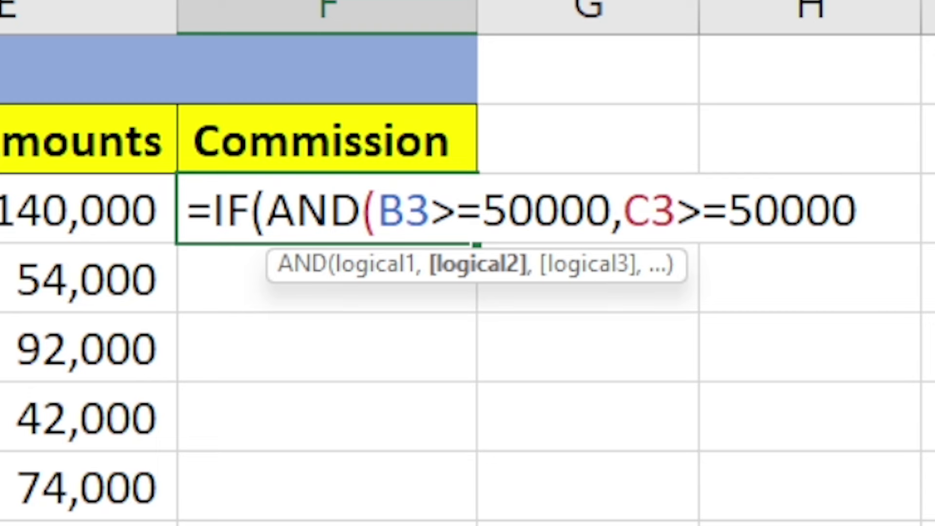
text(,)
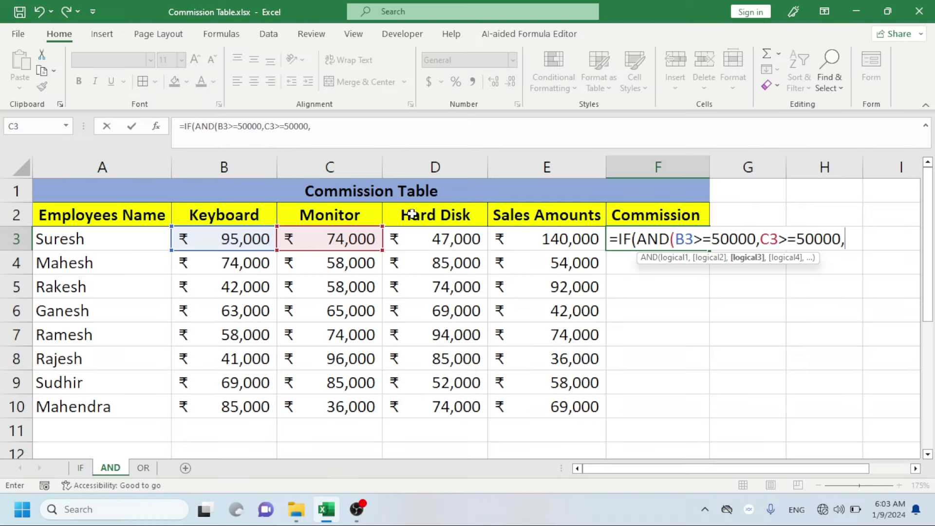
click(420, 237)
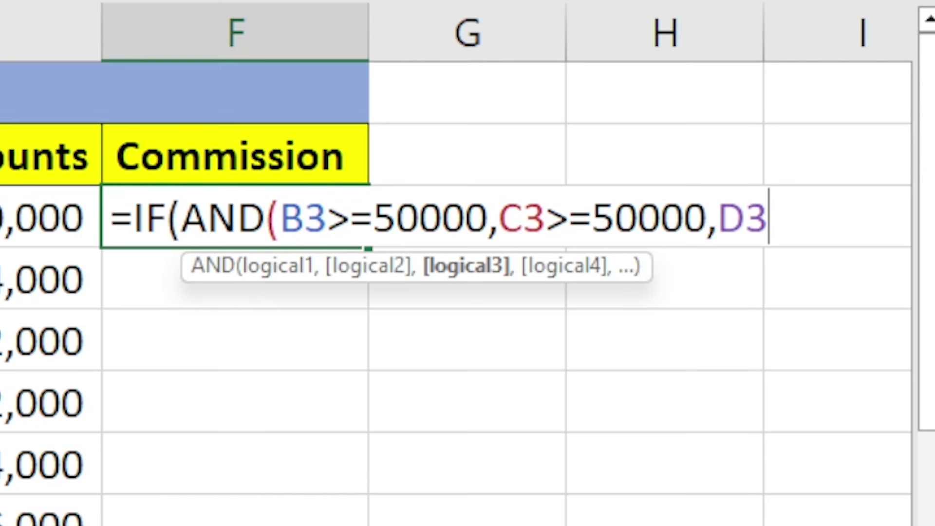
text(>=)
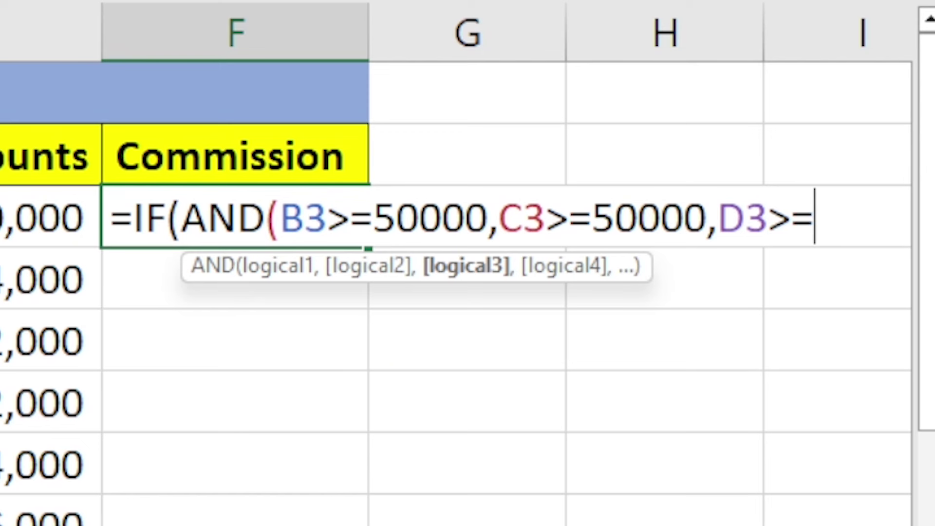
text(5000)
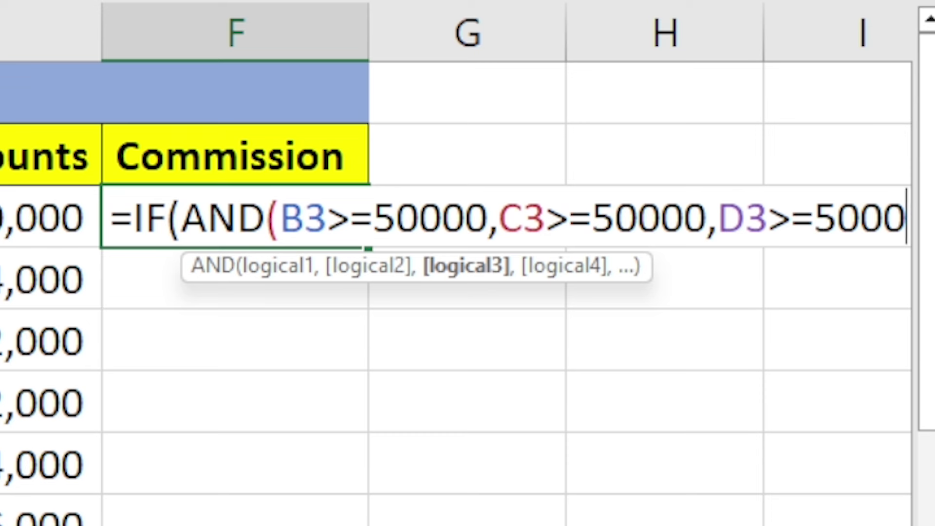
text(0)
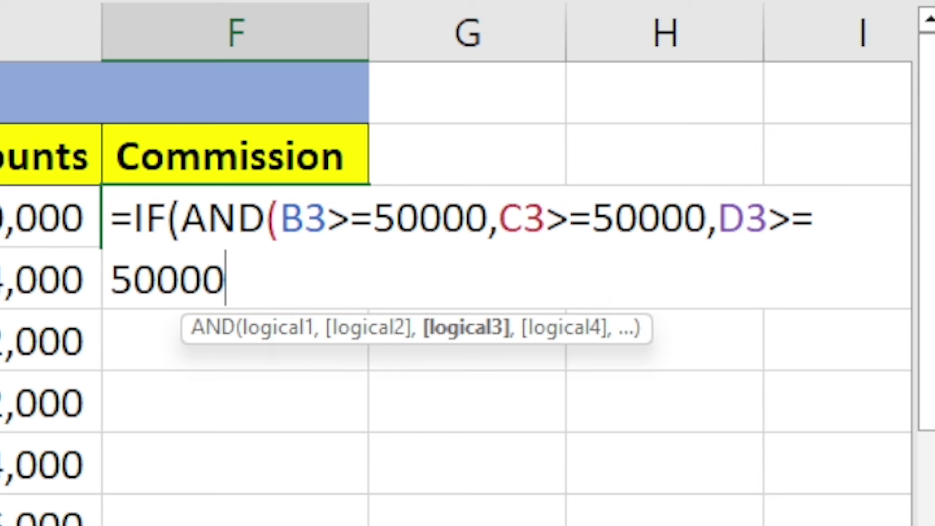
text())
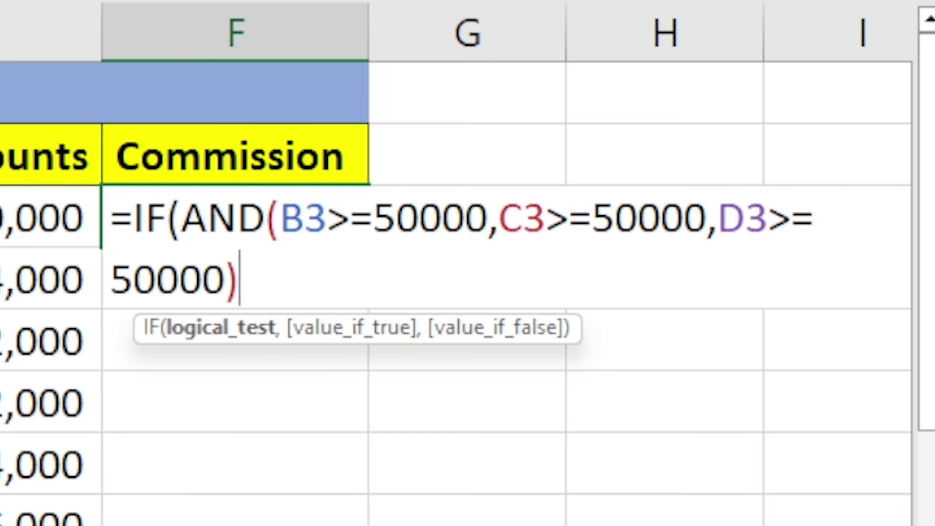
text(,)
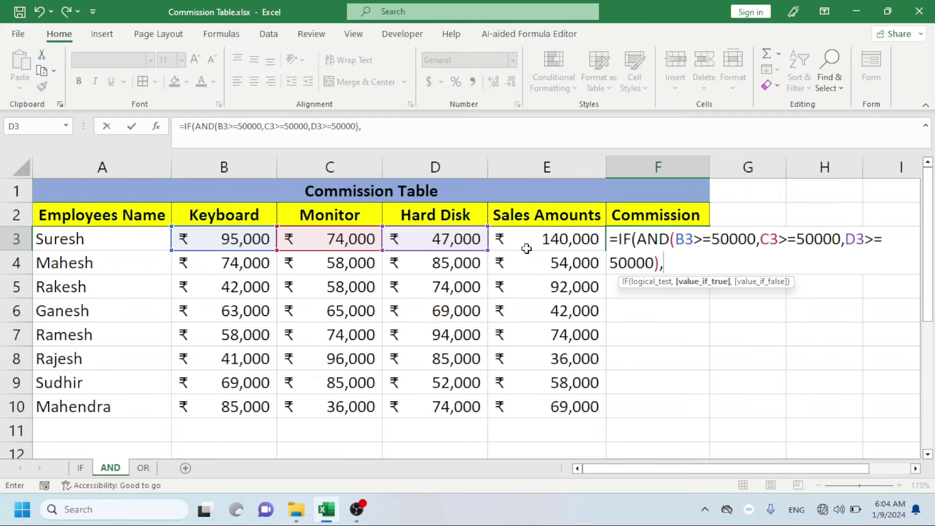
Step: Finish F3's formula with E3*5% as the true result and "Work Hard" otherwise
click(528, 246)
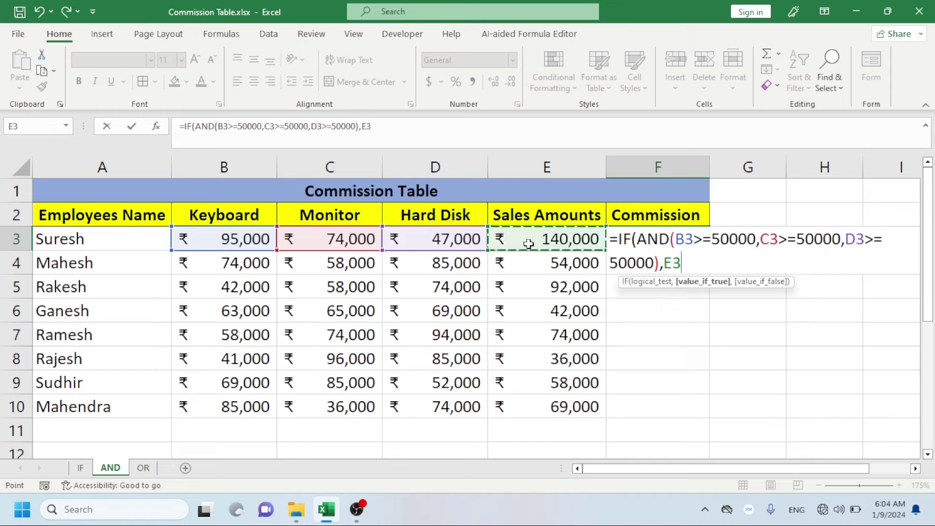
text(*5%)
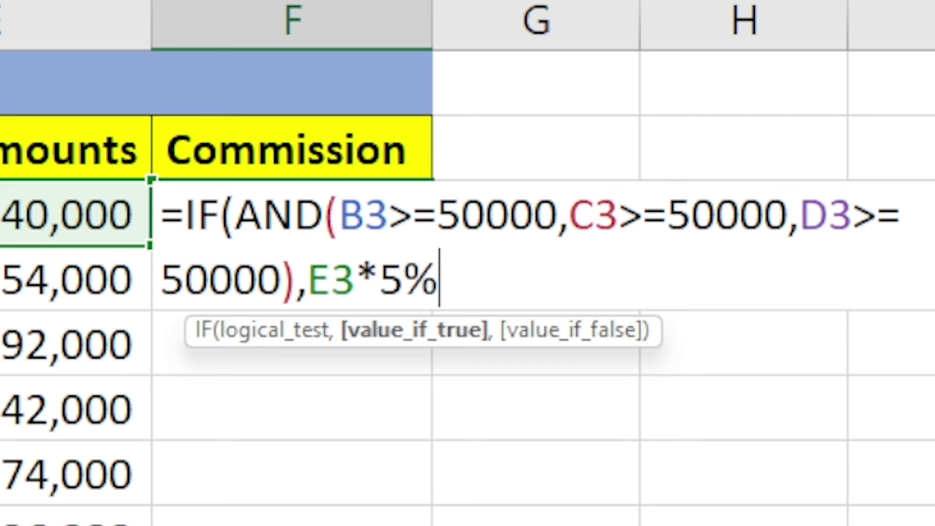
text(,)
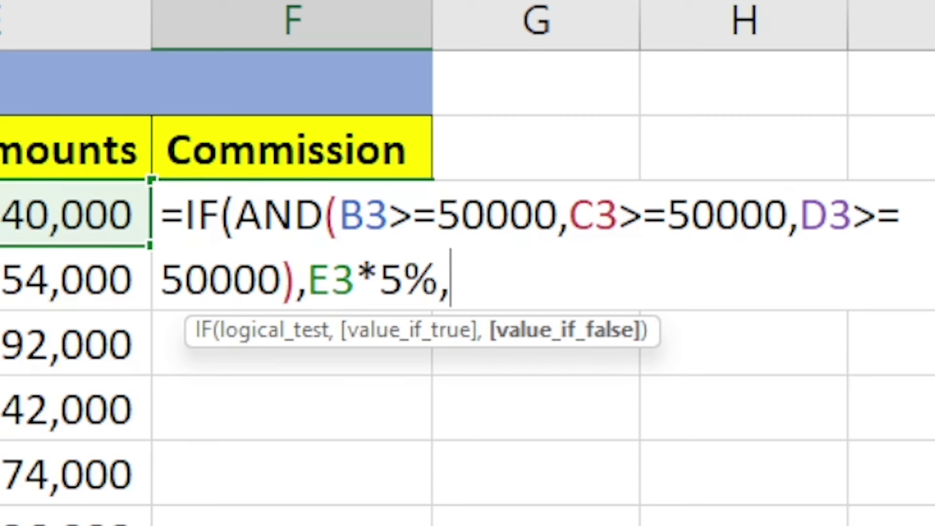
text(")
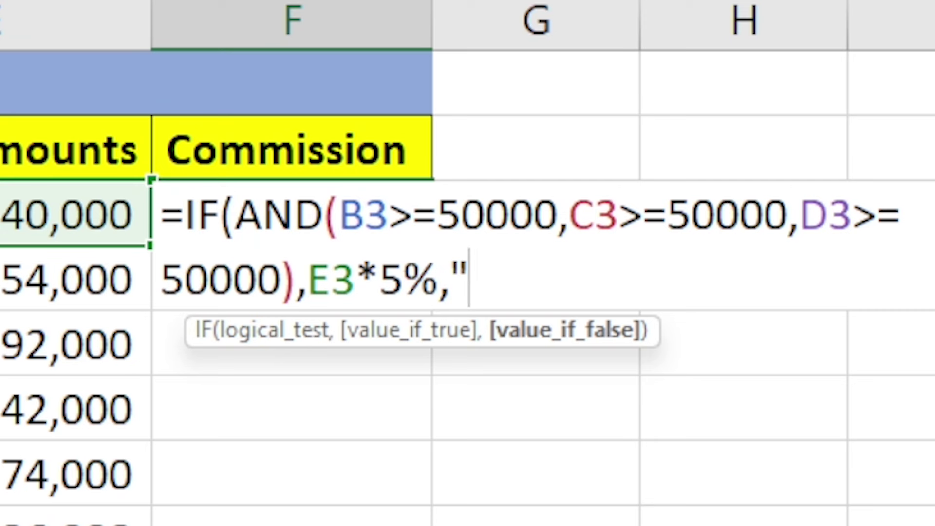
text(wORK)
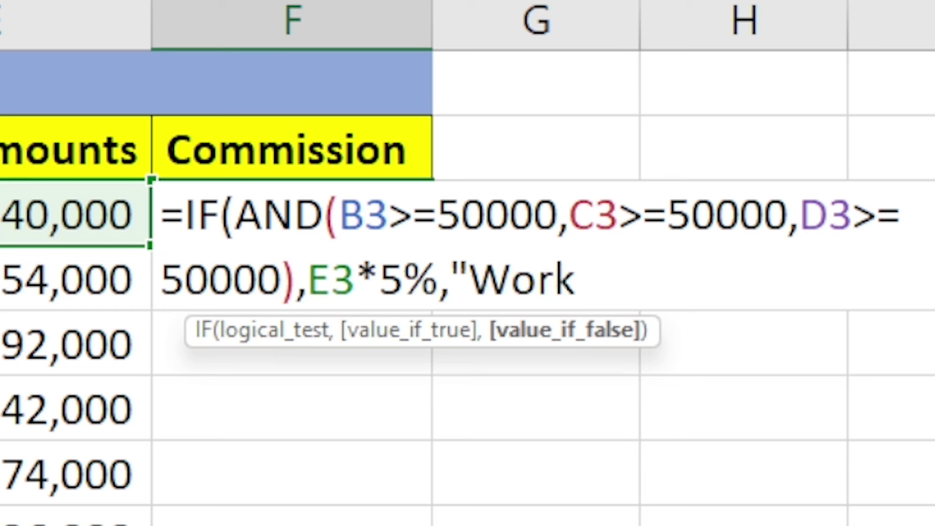
text( Hard)
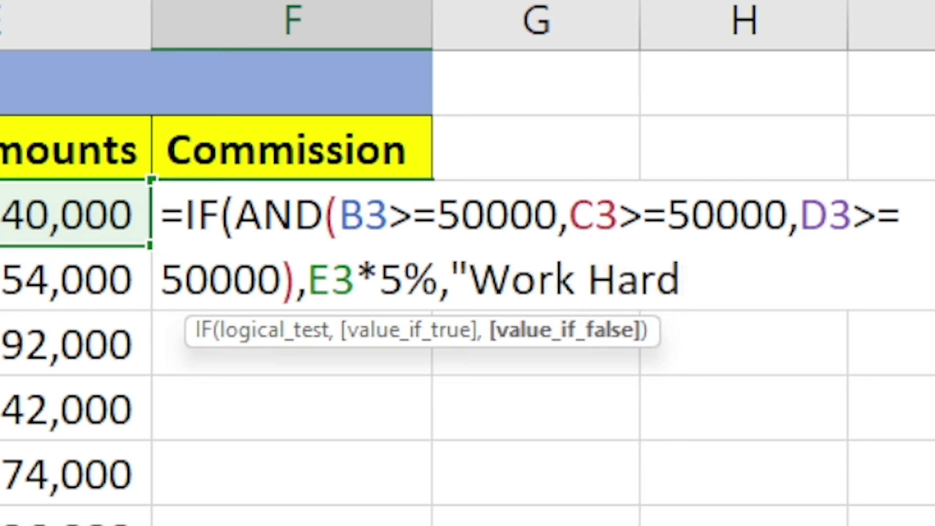
text(")
text())
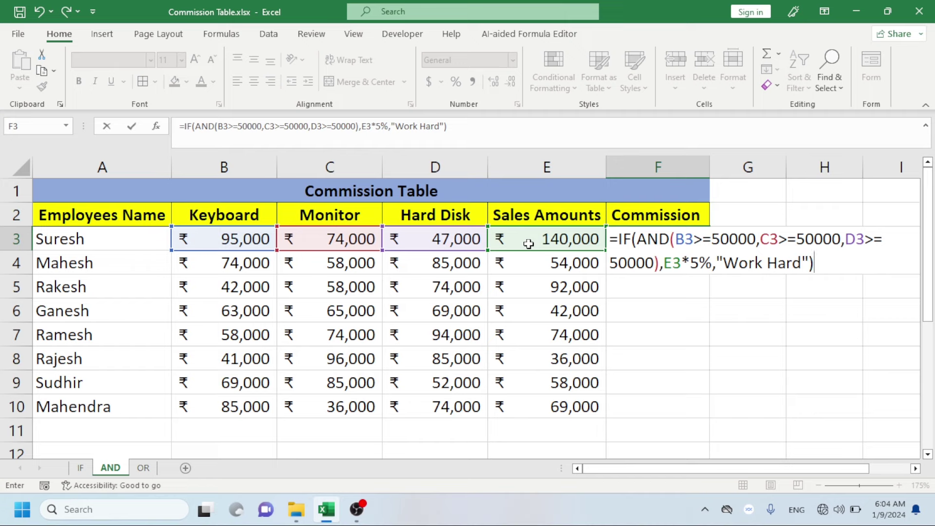
Step: Commit F3's formula, widen column F and fill it down to F10 (2700, 2100, 3700, 2900)
key(Return)
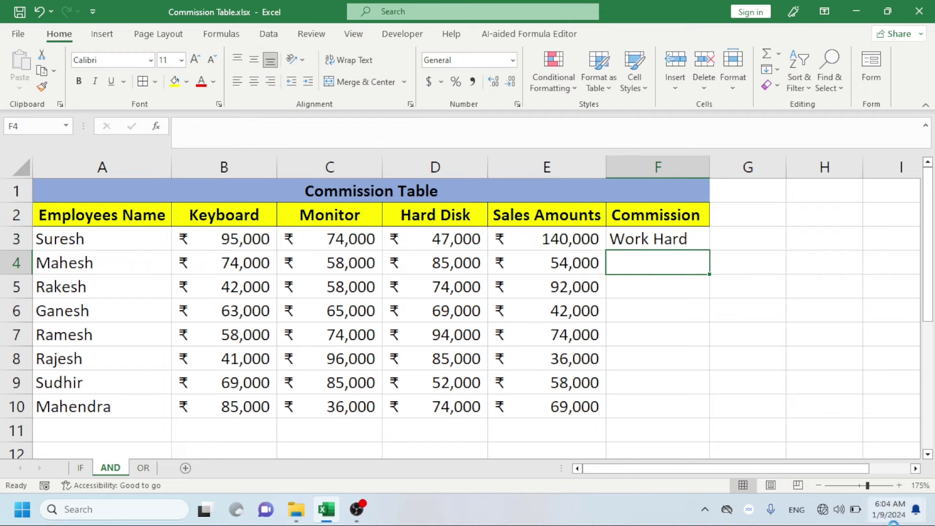
drag(713, 156, 745, 161)
click(695, 229)
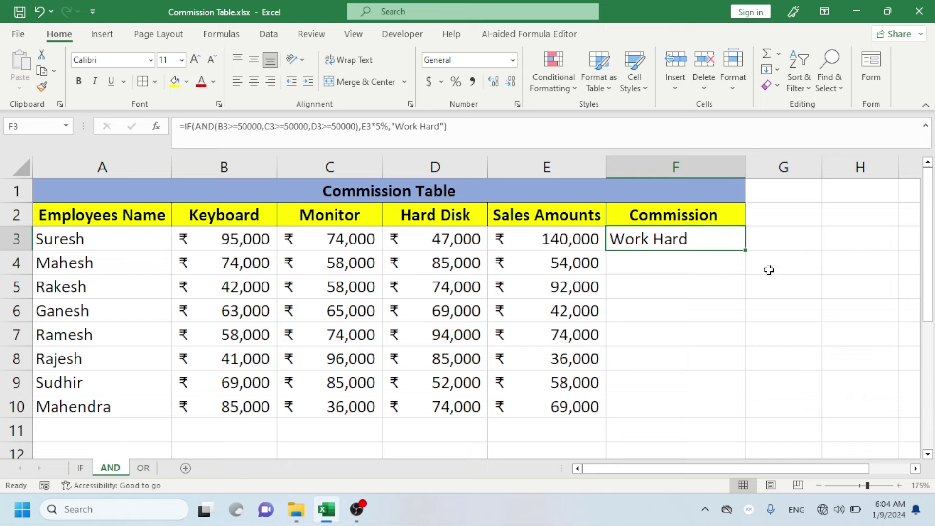
mouse_move(746, 253)
mouse_down()
mouse_move(720, 455)
mouse_move(726, 414)
mouse_up()
click(789, 331)
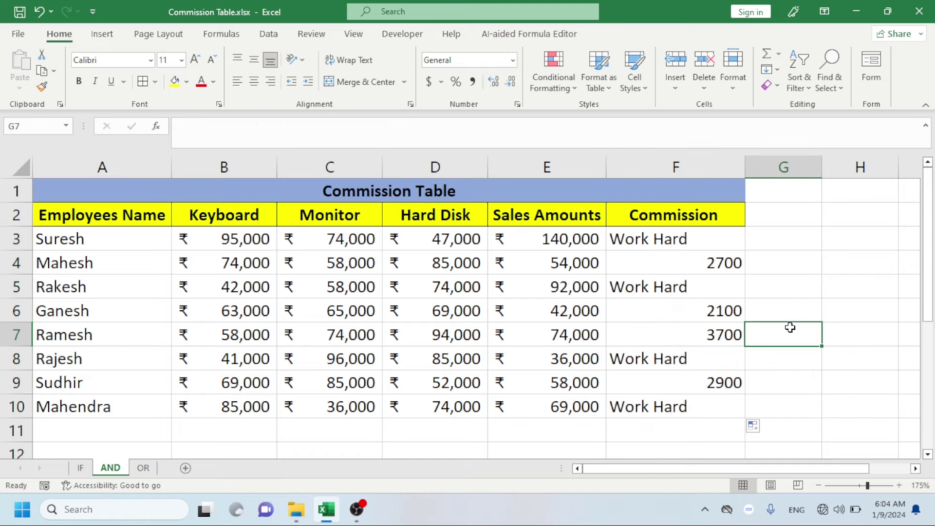
click(698, 259)
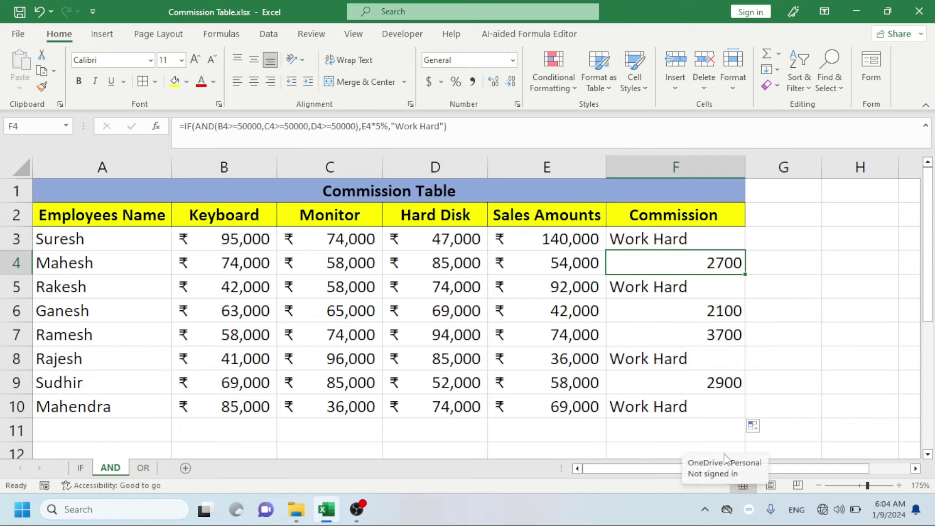
click(215, 268)
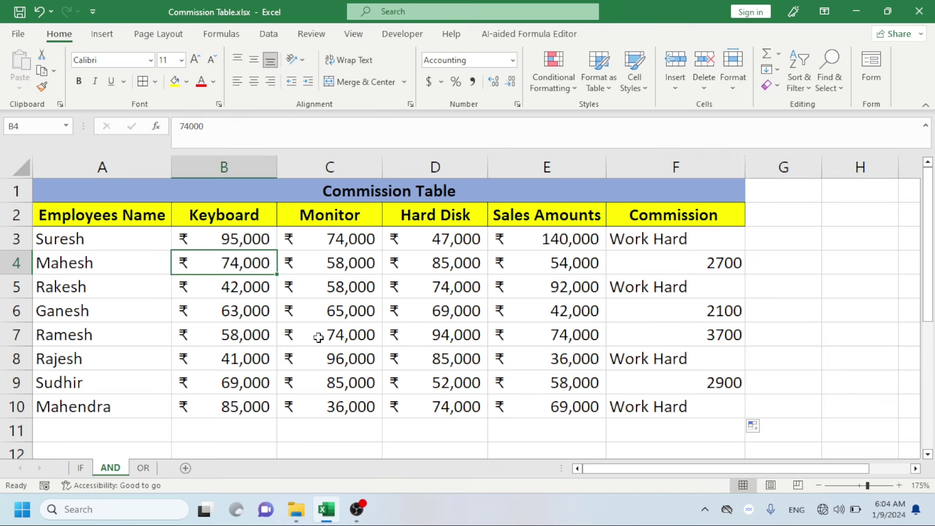
key(Right)
key(Right)
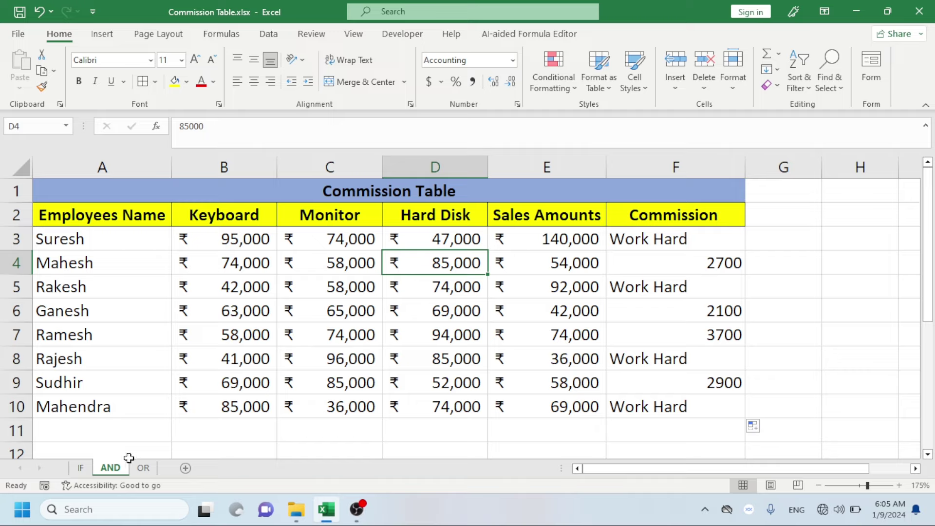
Step: Go to the OR sheet and select its first Commission cell F3
click(144, 468)
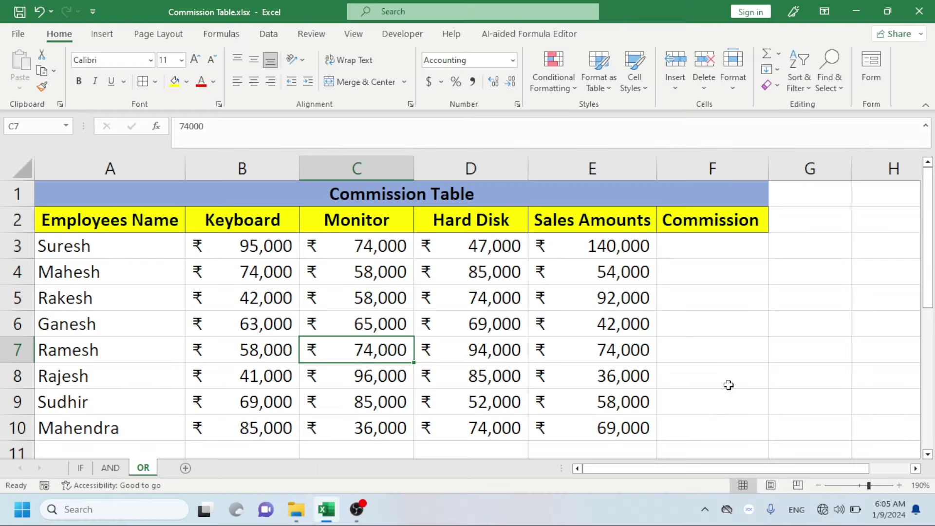
click(700, 250)
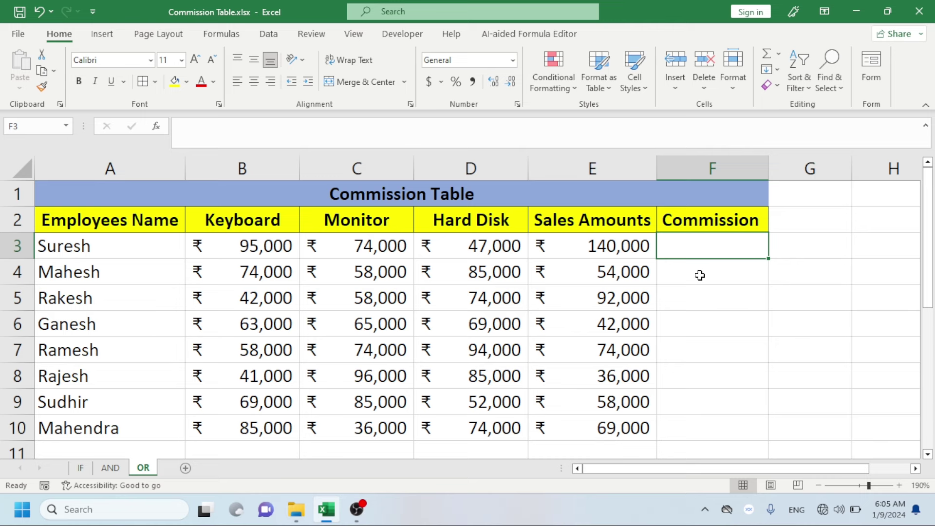
Step: Start F3's formula as =IF(OR(B3>=50000,C3>=50000,D3>=50000), testing whether any product reaches 50000
text(=if)
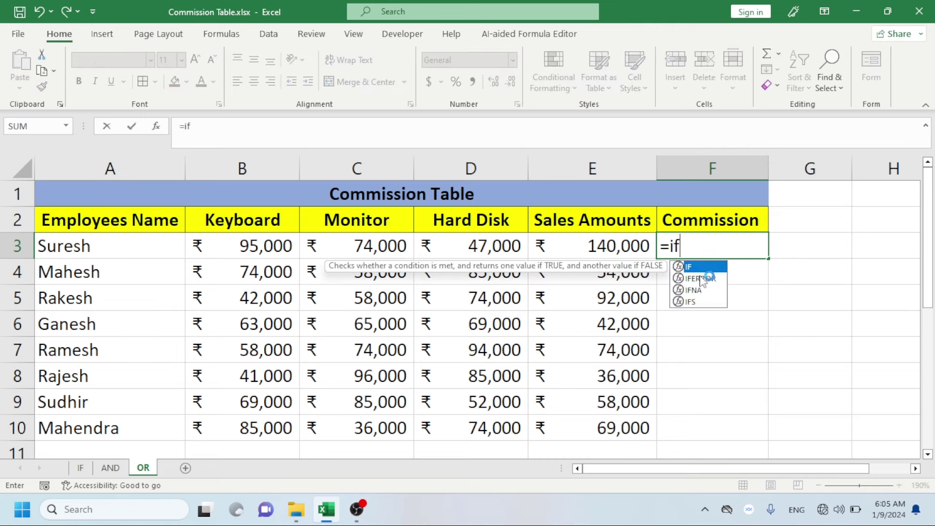
key(Tab)
text(()
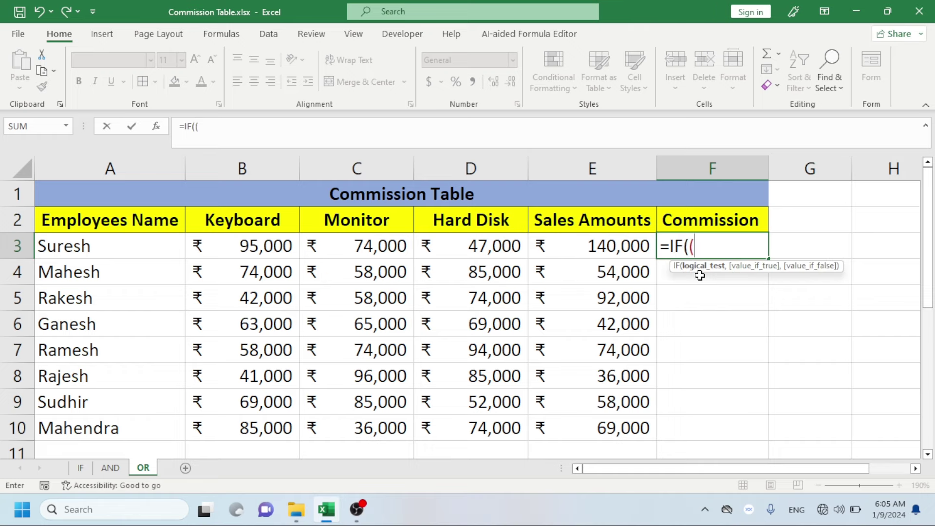
key(BackSpace)
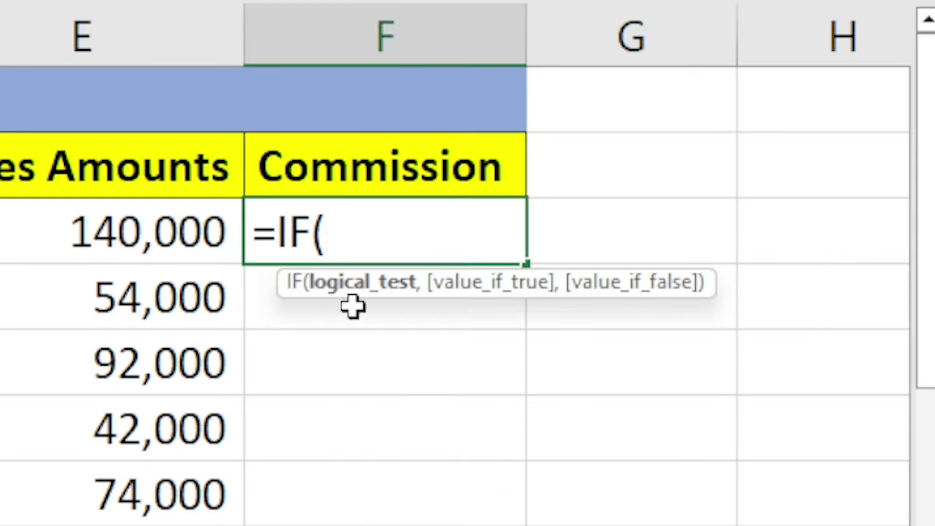
text(or)
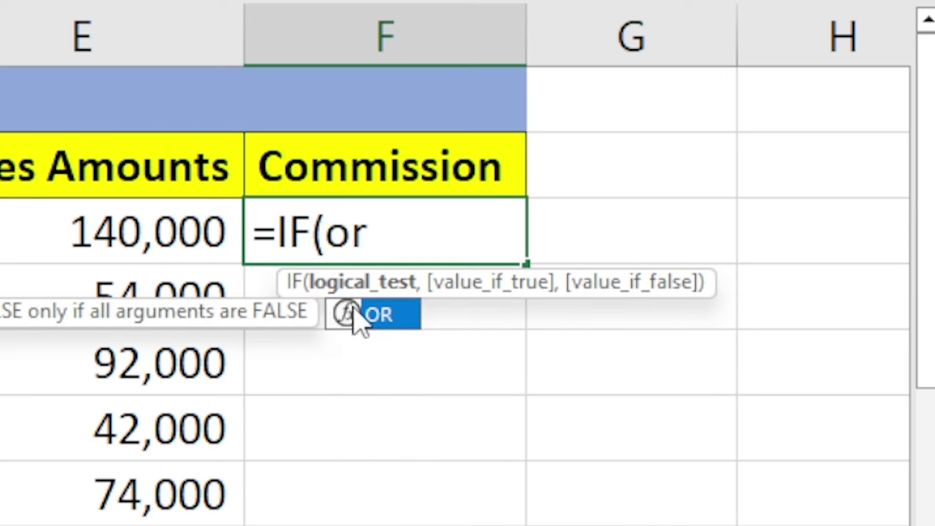
double_click(358, 314)
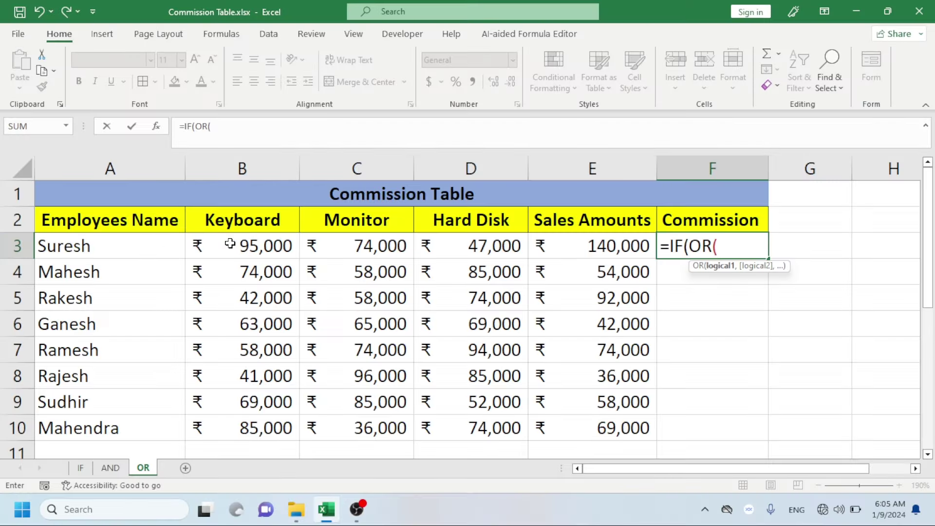
click(229, 245)
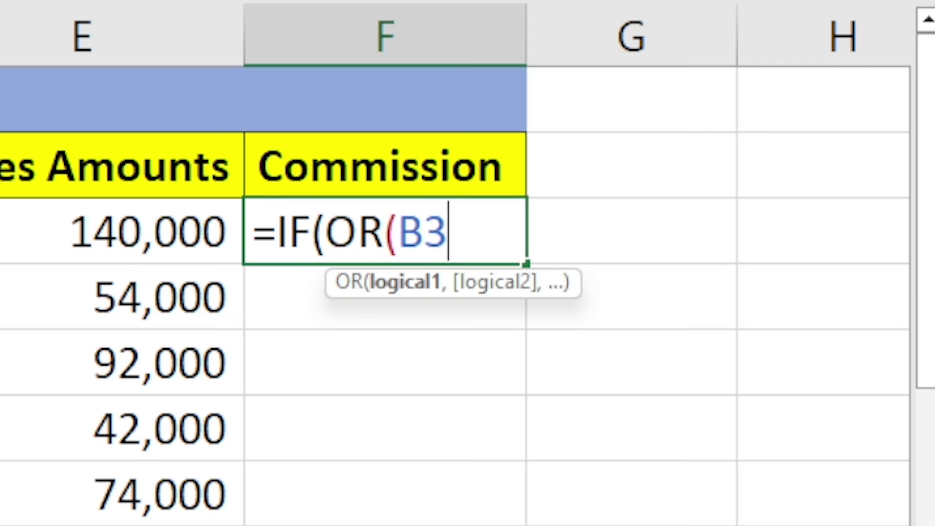
text(>=)
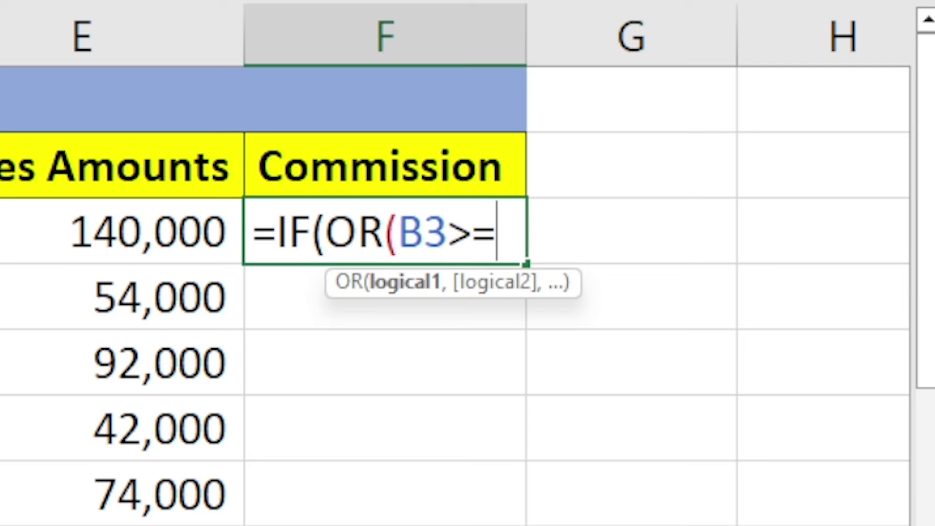
text(50000)
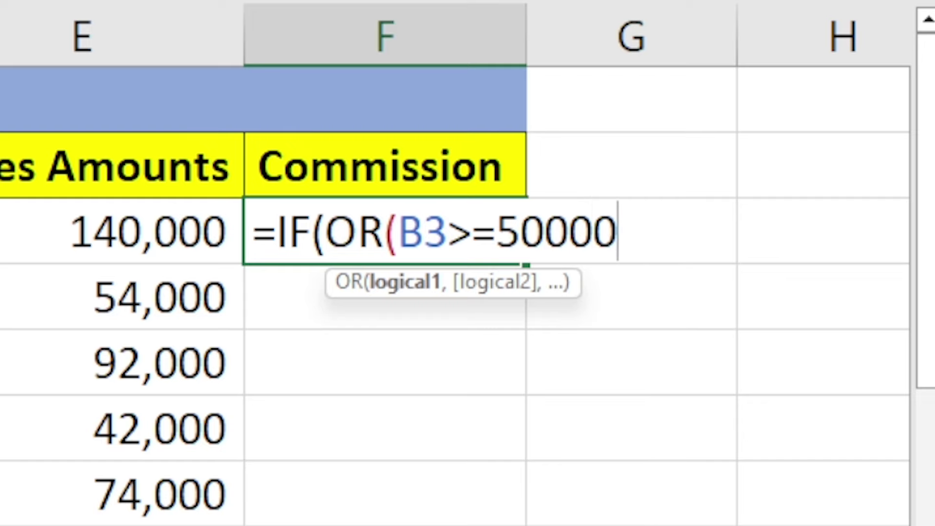
text(,)
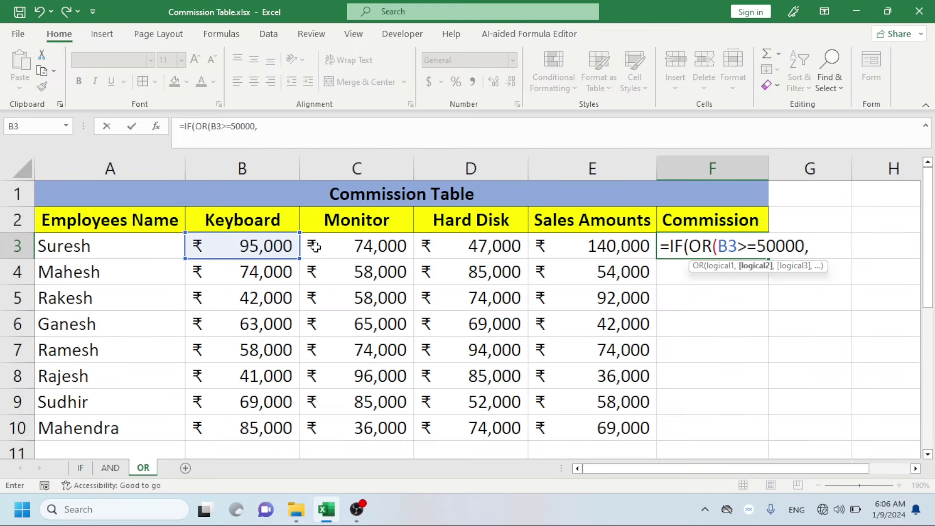
click(333, 243)
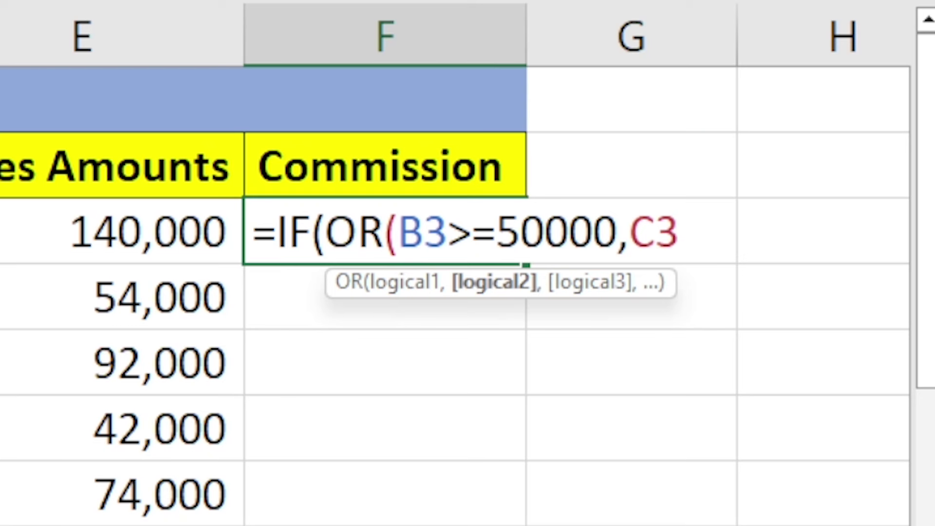
text(>=5000)
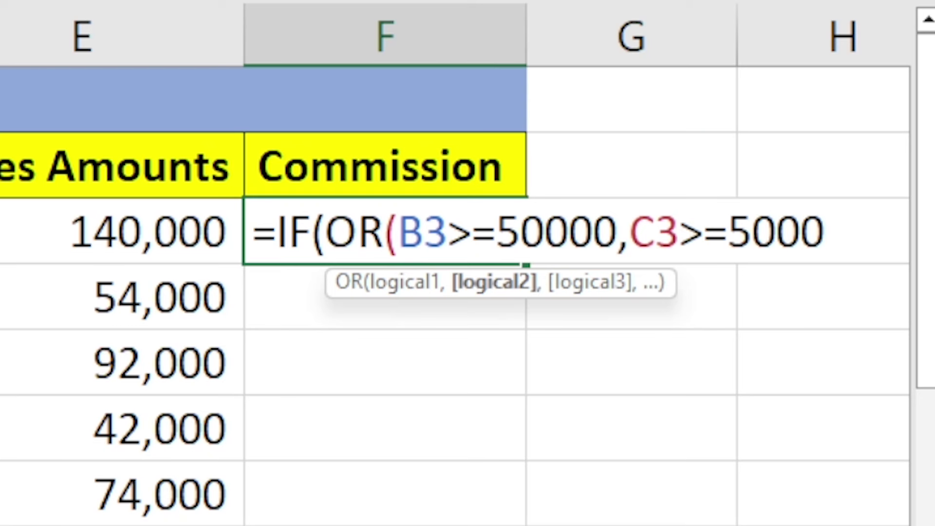
text(0,)
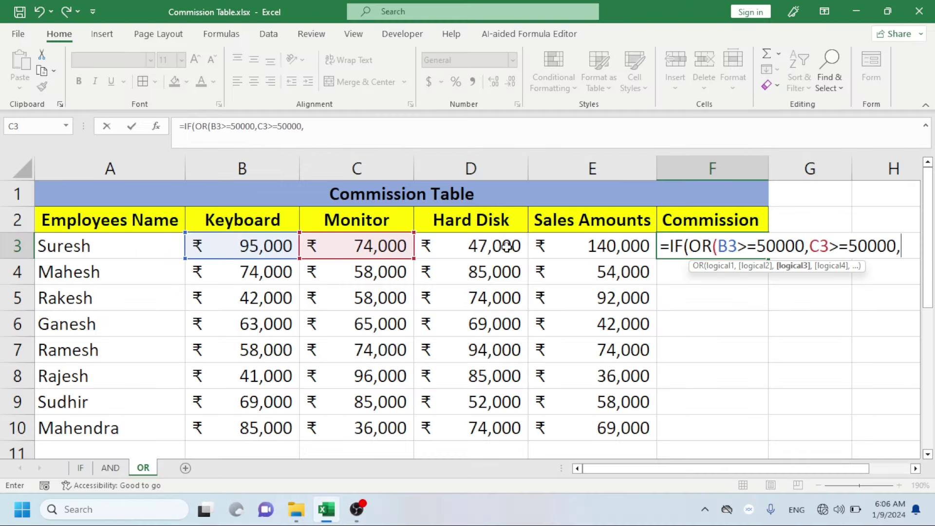
click(504, 247)
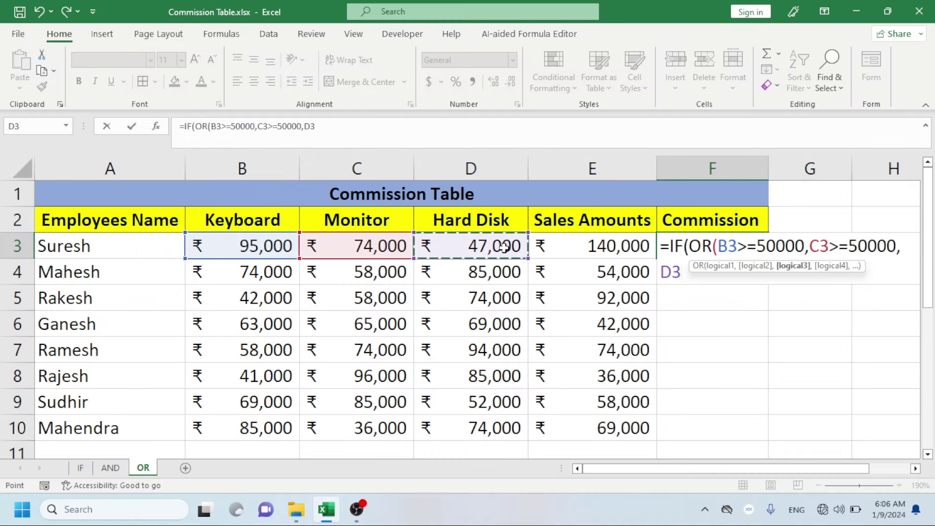
text(>)
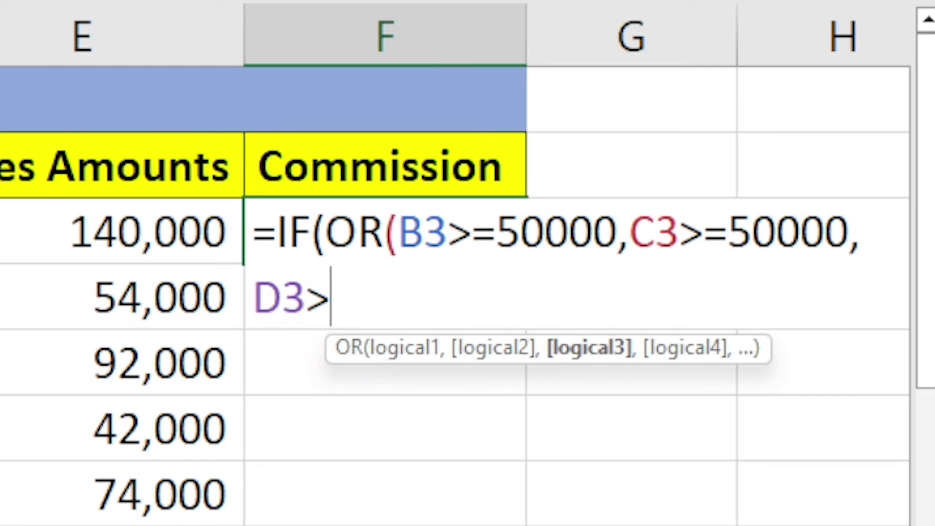
text(=5000)
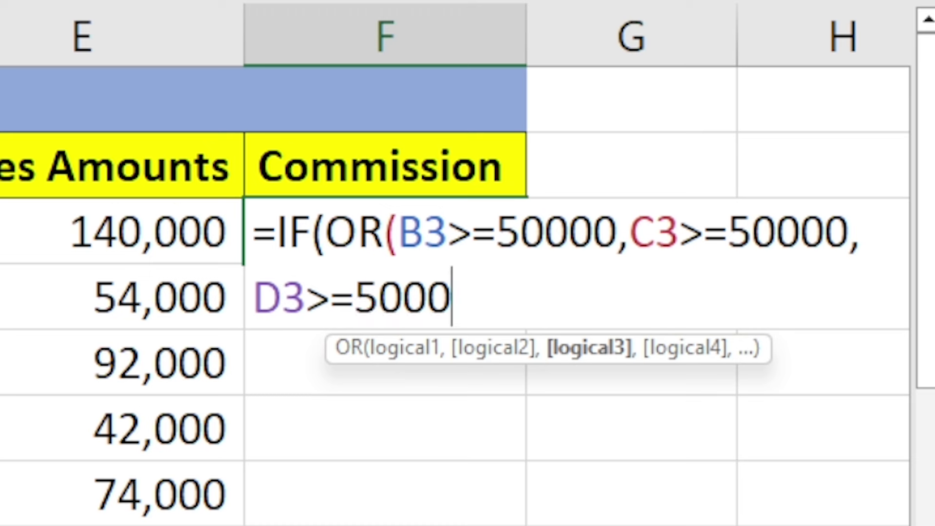
text(0)
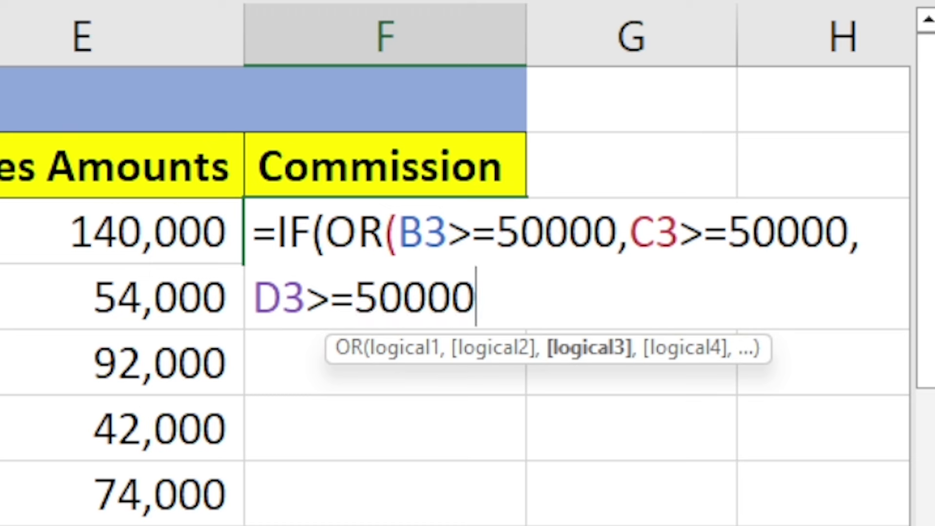
text(),)
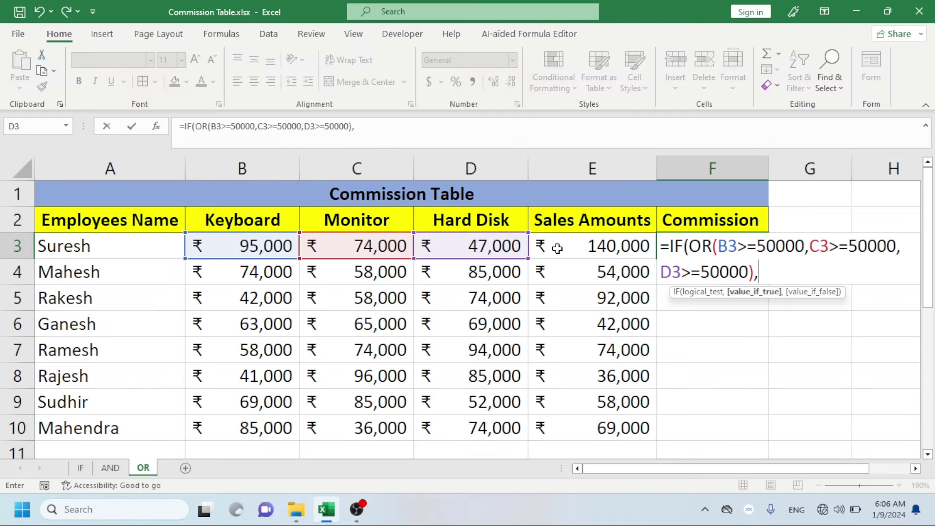
Step: Complete it with E3*5%, otherwise "Work Hard", so F3 shows 7000
click(563, 250)
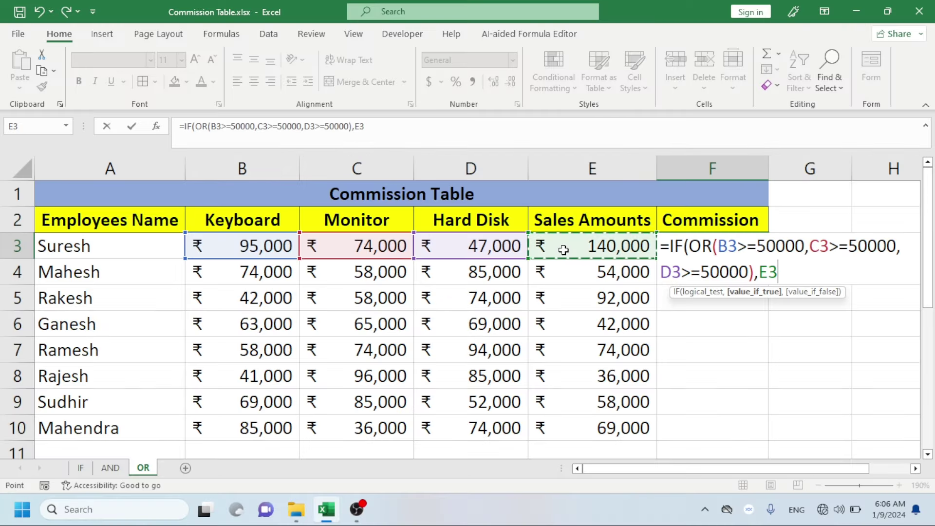
text(*)
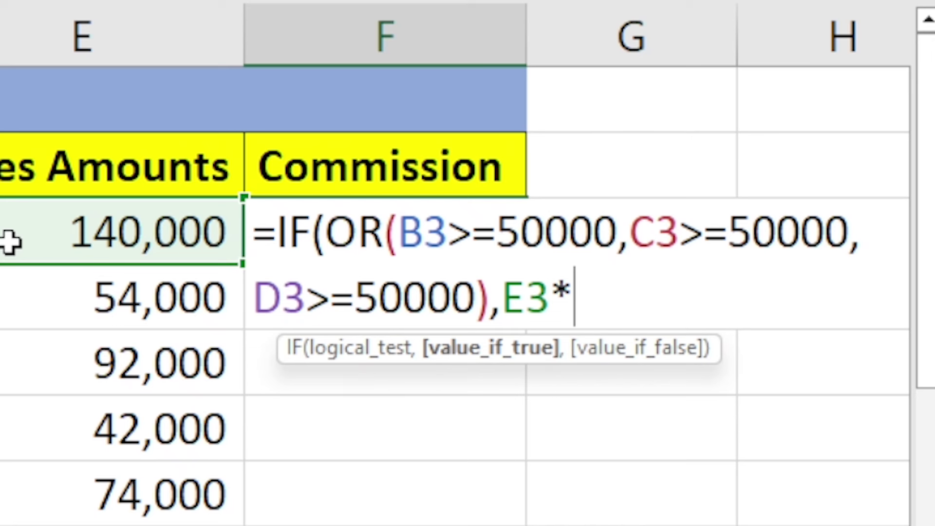
text(5%)
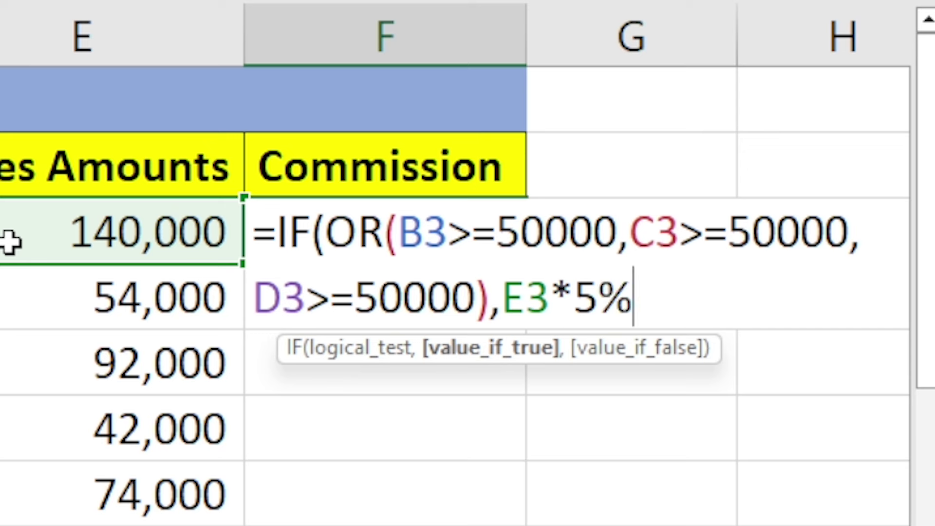
text(,)
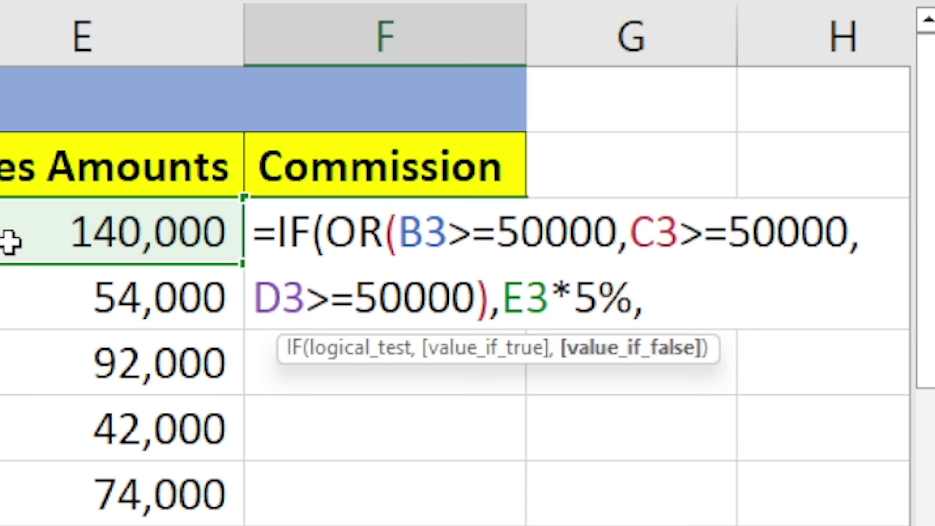
text(")
text(Work)
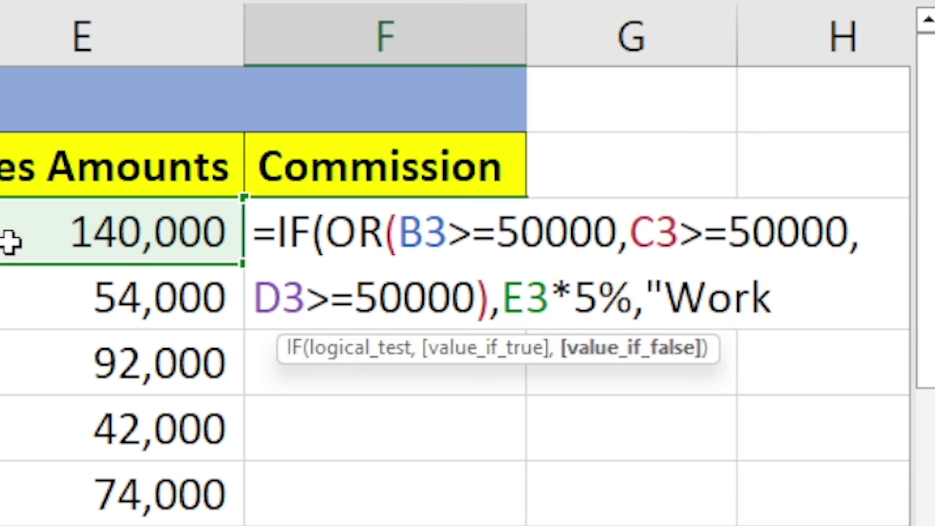
text( Hard)
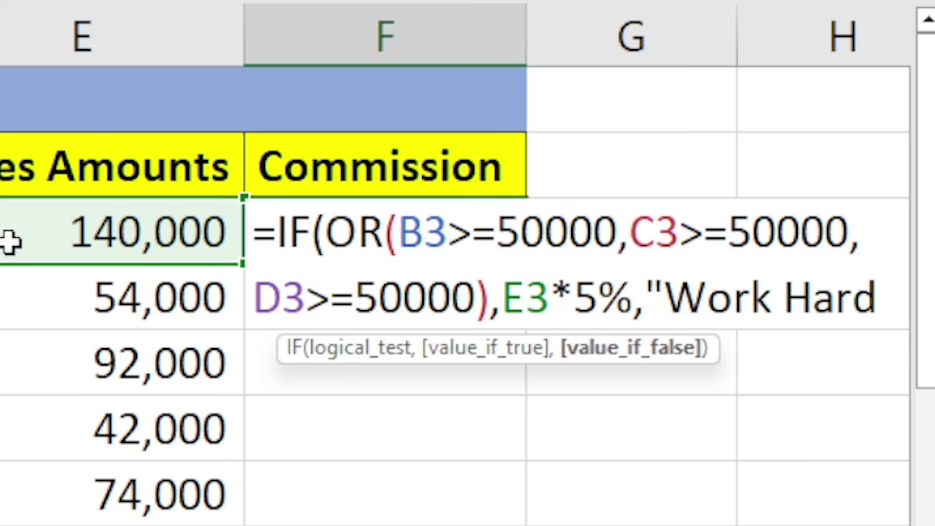
text(")
text())
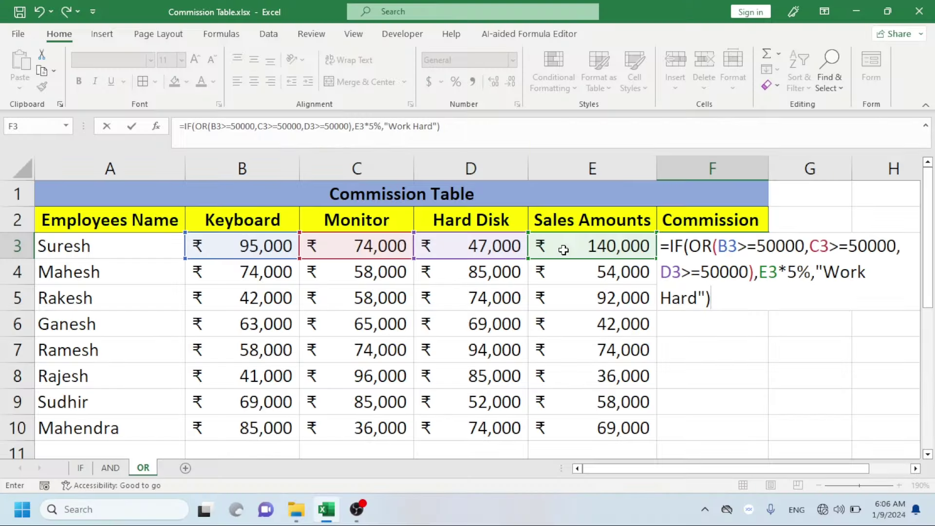
key(Return)
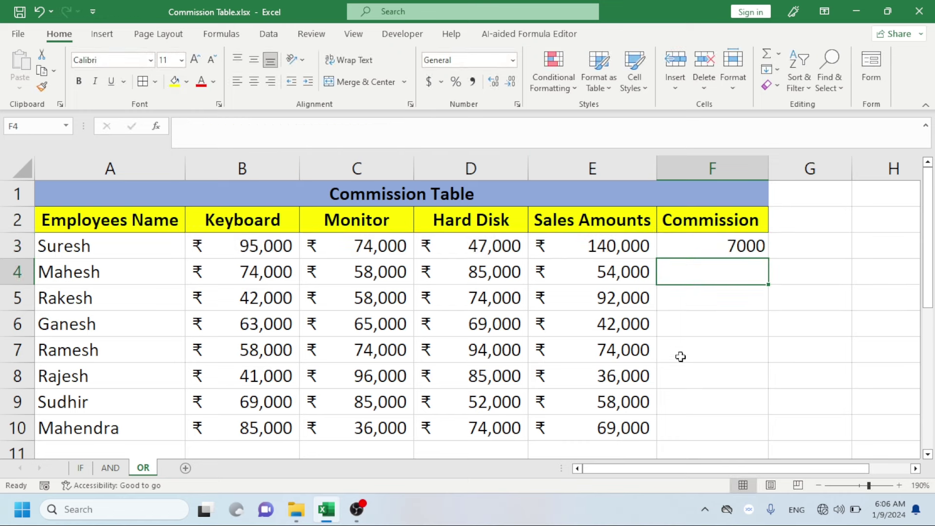
Step: Review the sales values in rows 3–4, then fill the F3 OR commission formula down to F10
click(262, 261)
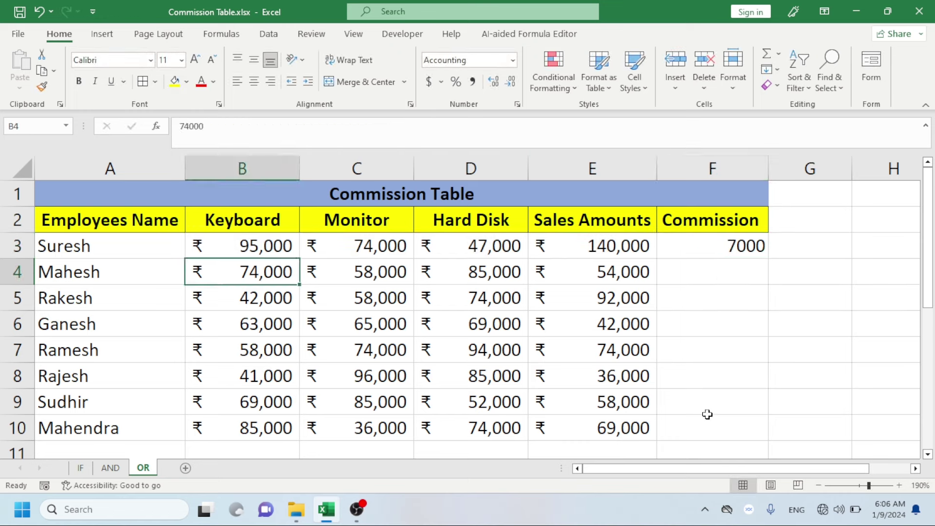
key(Up)
key(Right)
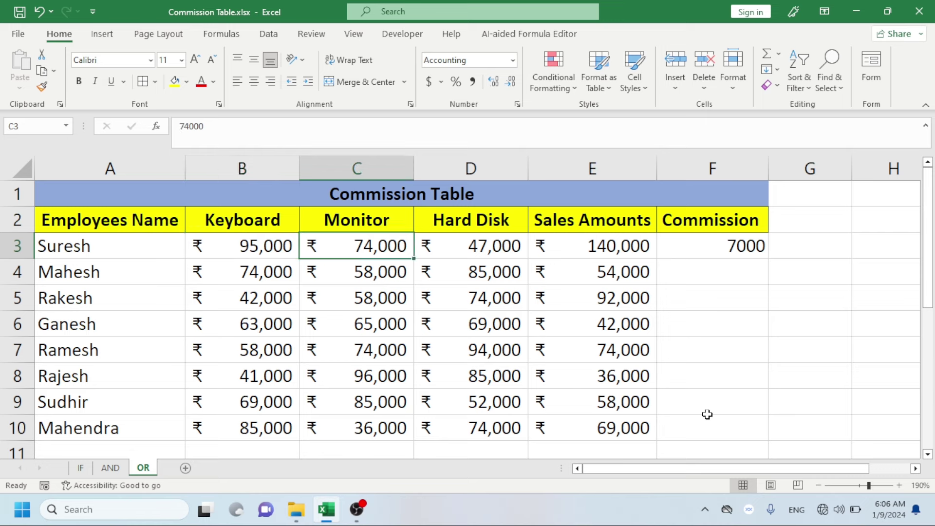
key(Right)
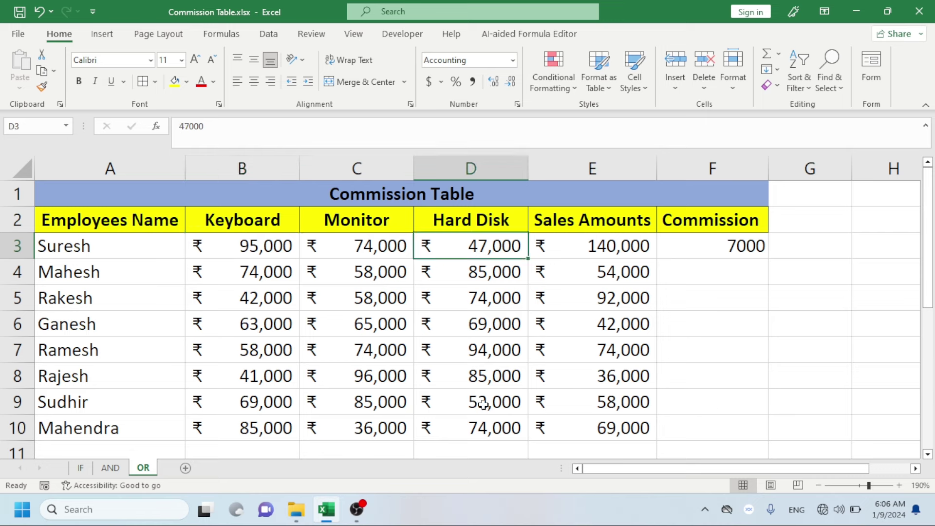
click(716, 251)
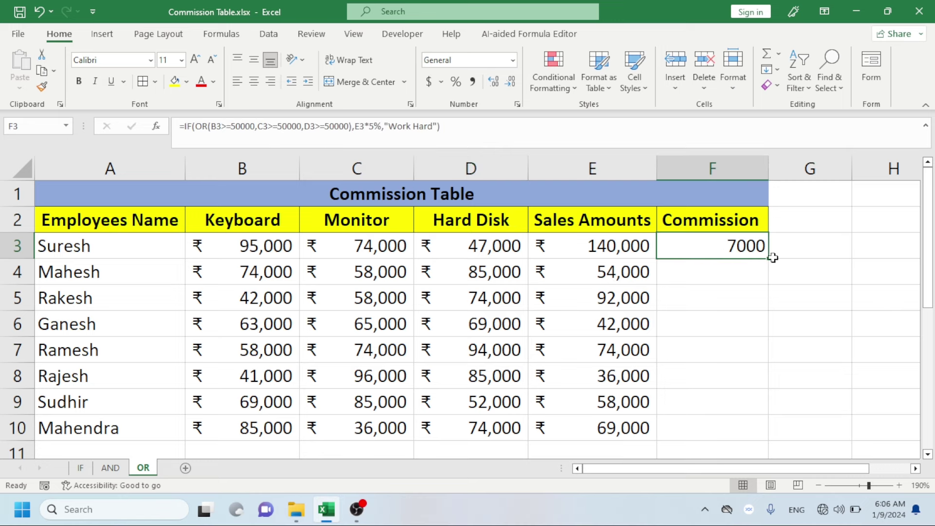
drag(770, 262, 761, 436)
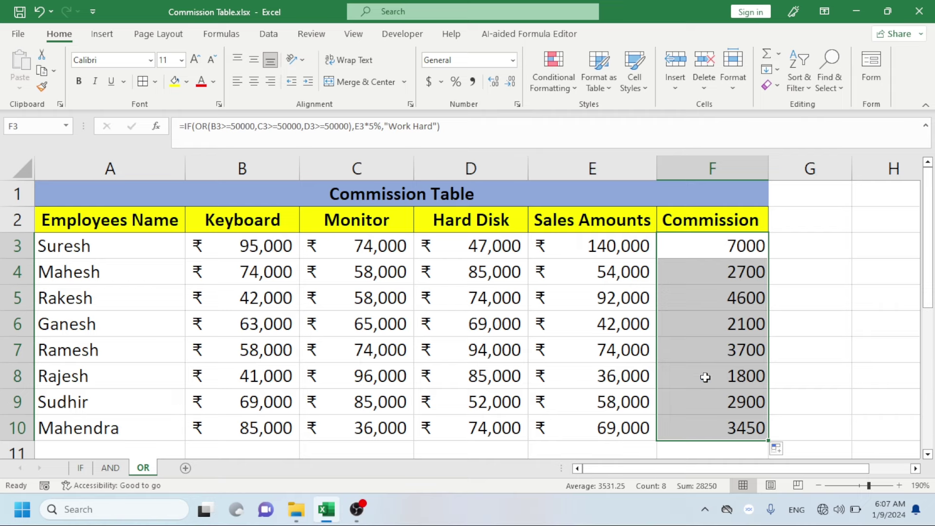
Step: Change row 4's Keyboard, Monitor and Hard Disk sales to 41000, 25000 and 36000
click(221, 262)
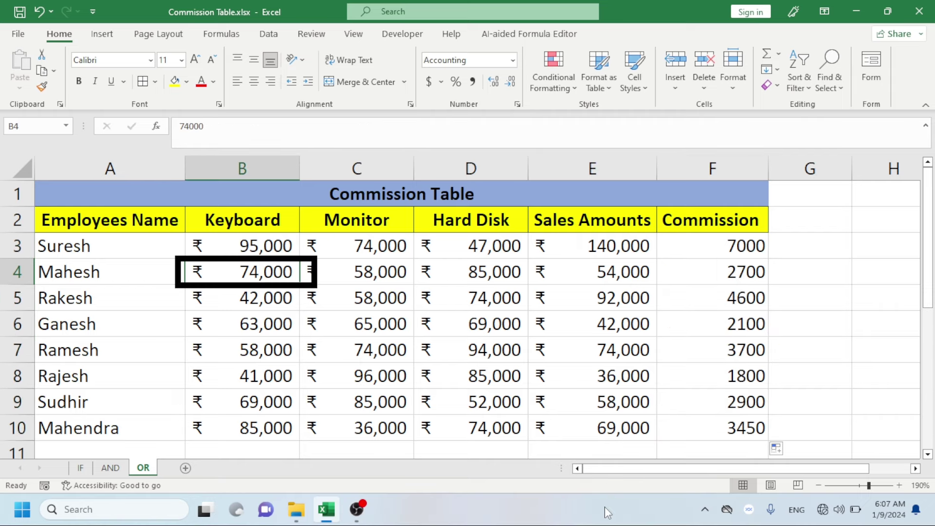
text(41000)
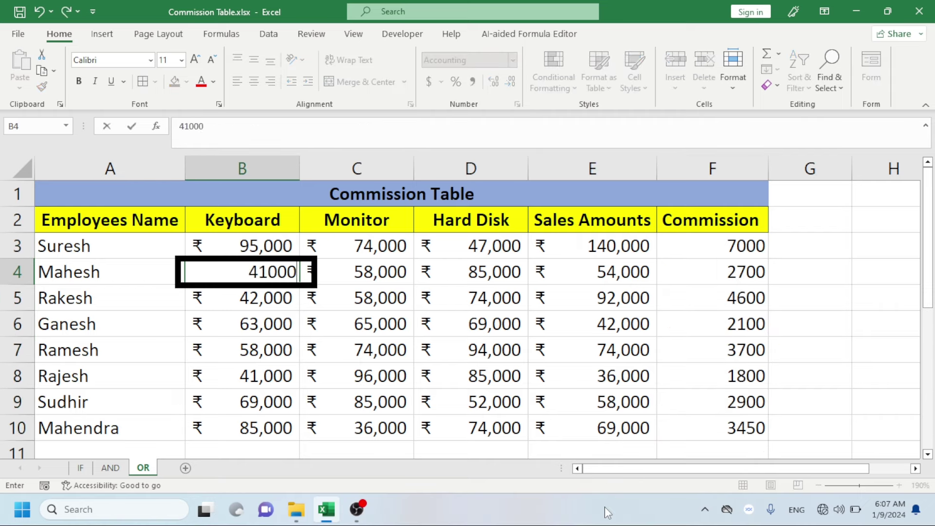
key(Tab)
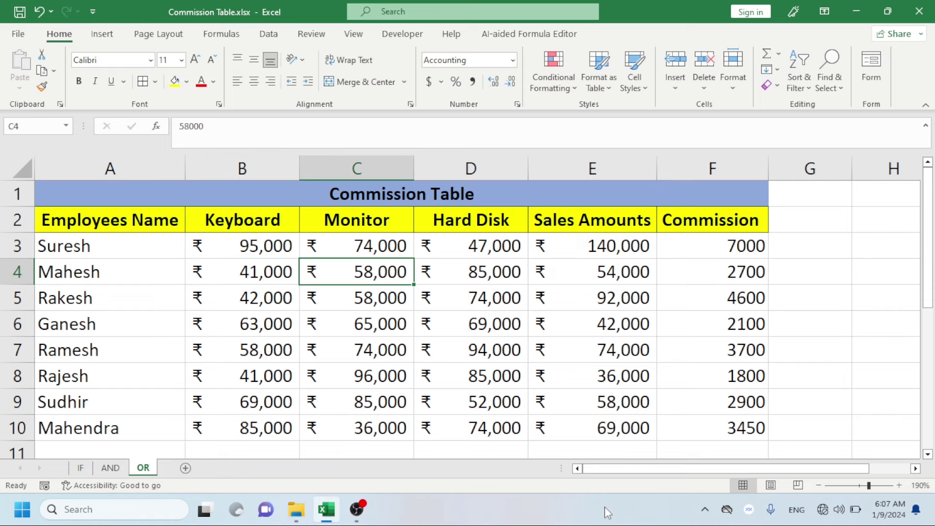
text(25000)
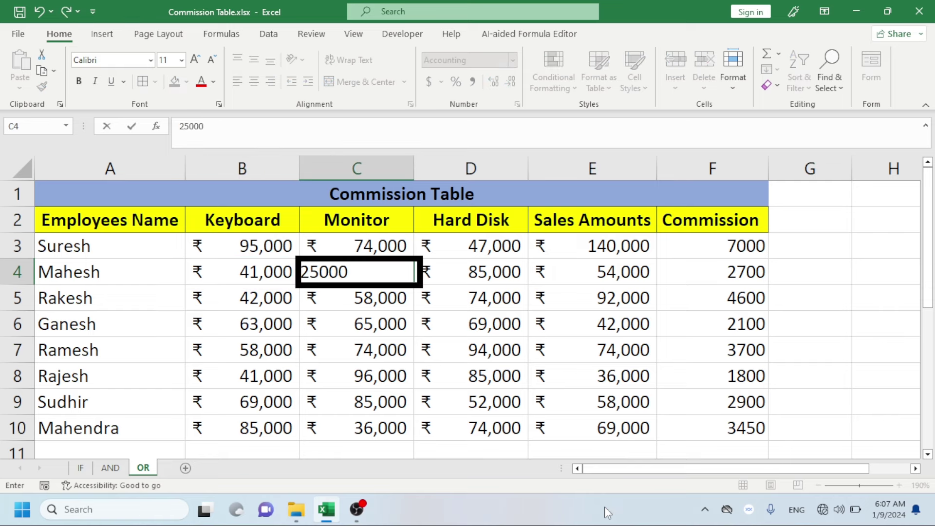
key(Tab)
text(36)
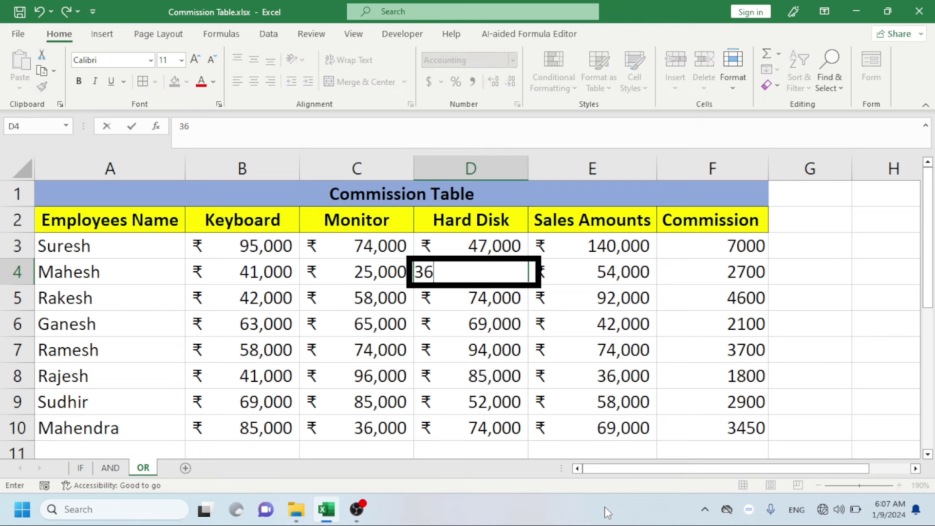
text(000)
key(Tab)
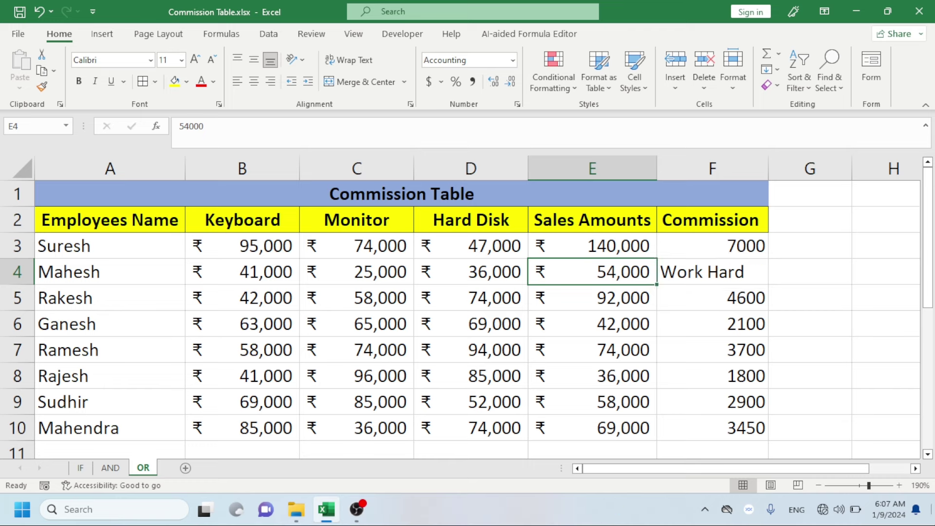
Step: Review several employees' keyboard and monitor sales, including row 4's changed value, then go to the AND sheet
click(238, 325)
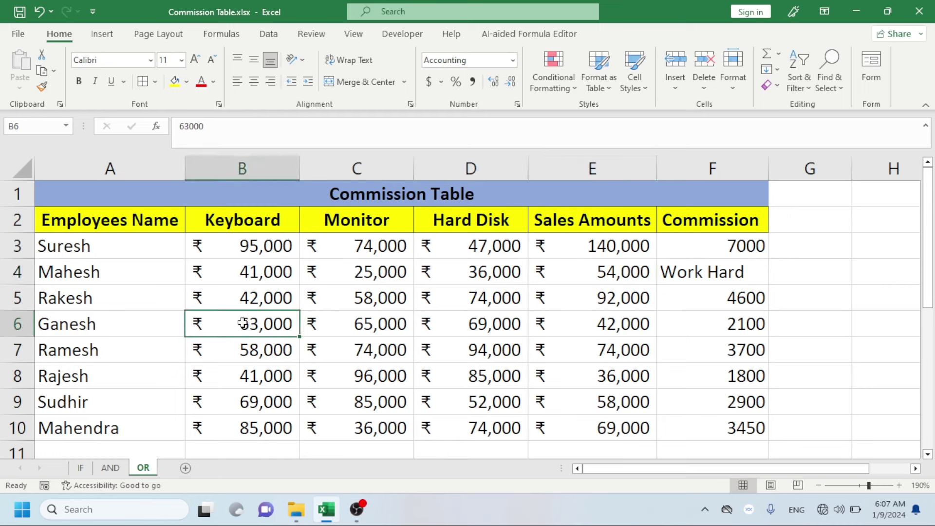
click(339, 251)
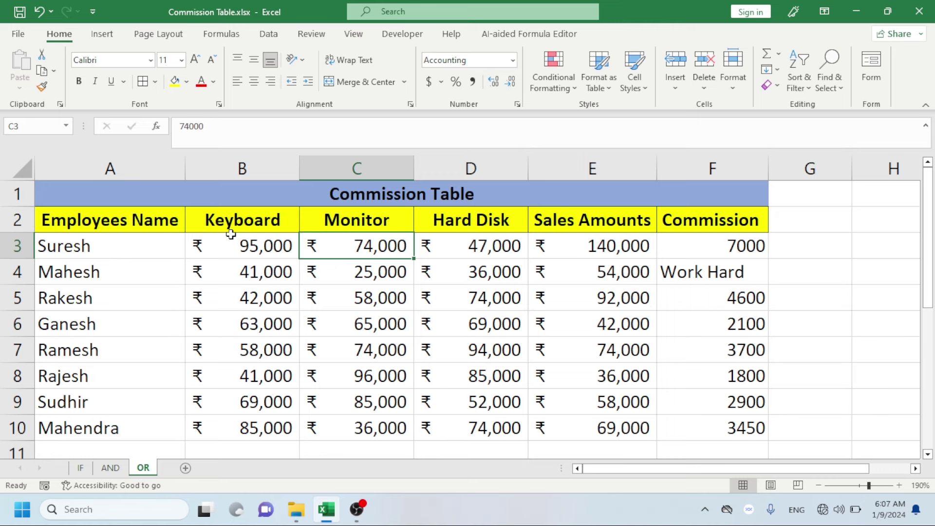
click(230, 288)
click(243, 269)
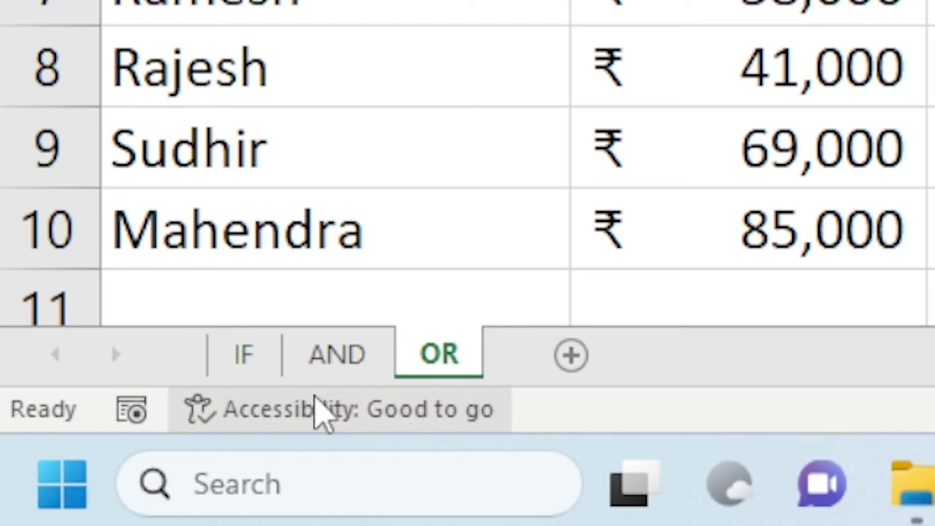
click(370, 362)
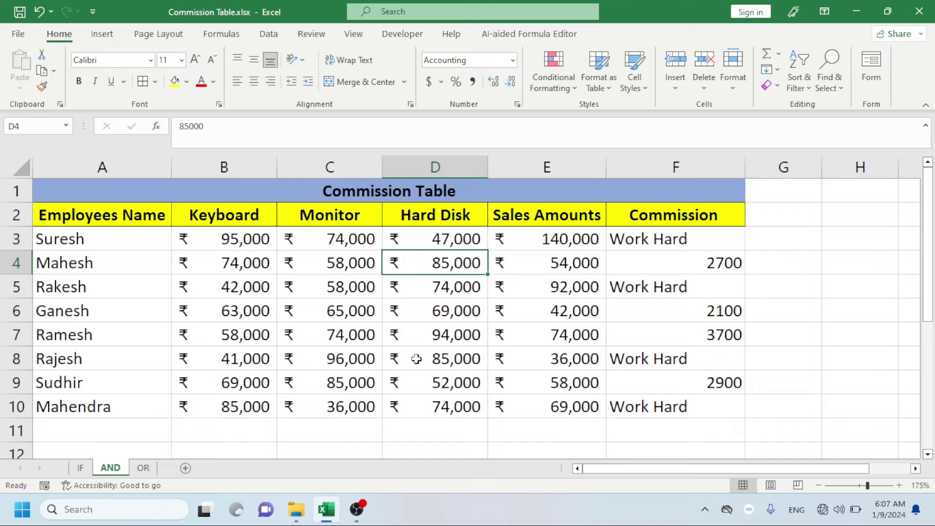
Step: Go to the IF sheet to compare its sales amounts and commissions
click(82, 473)
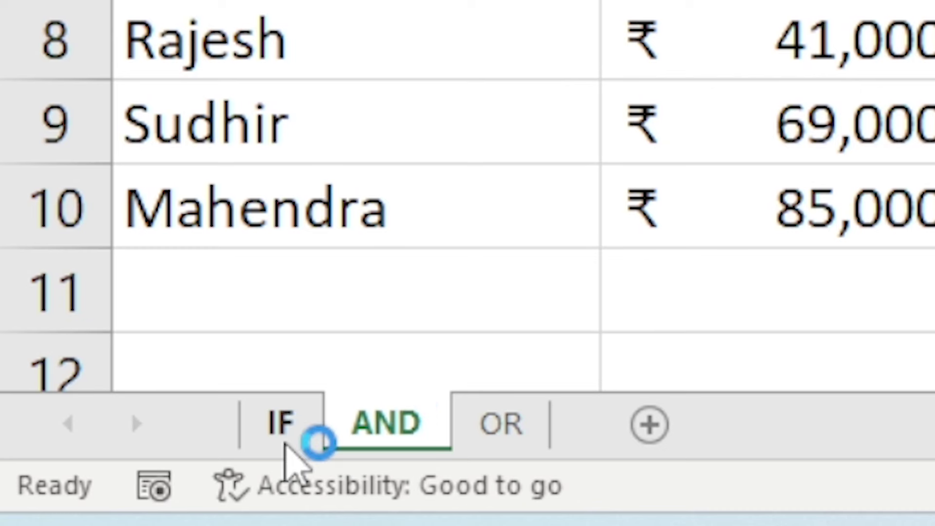